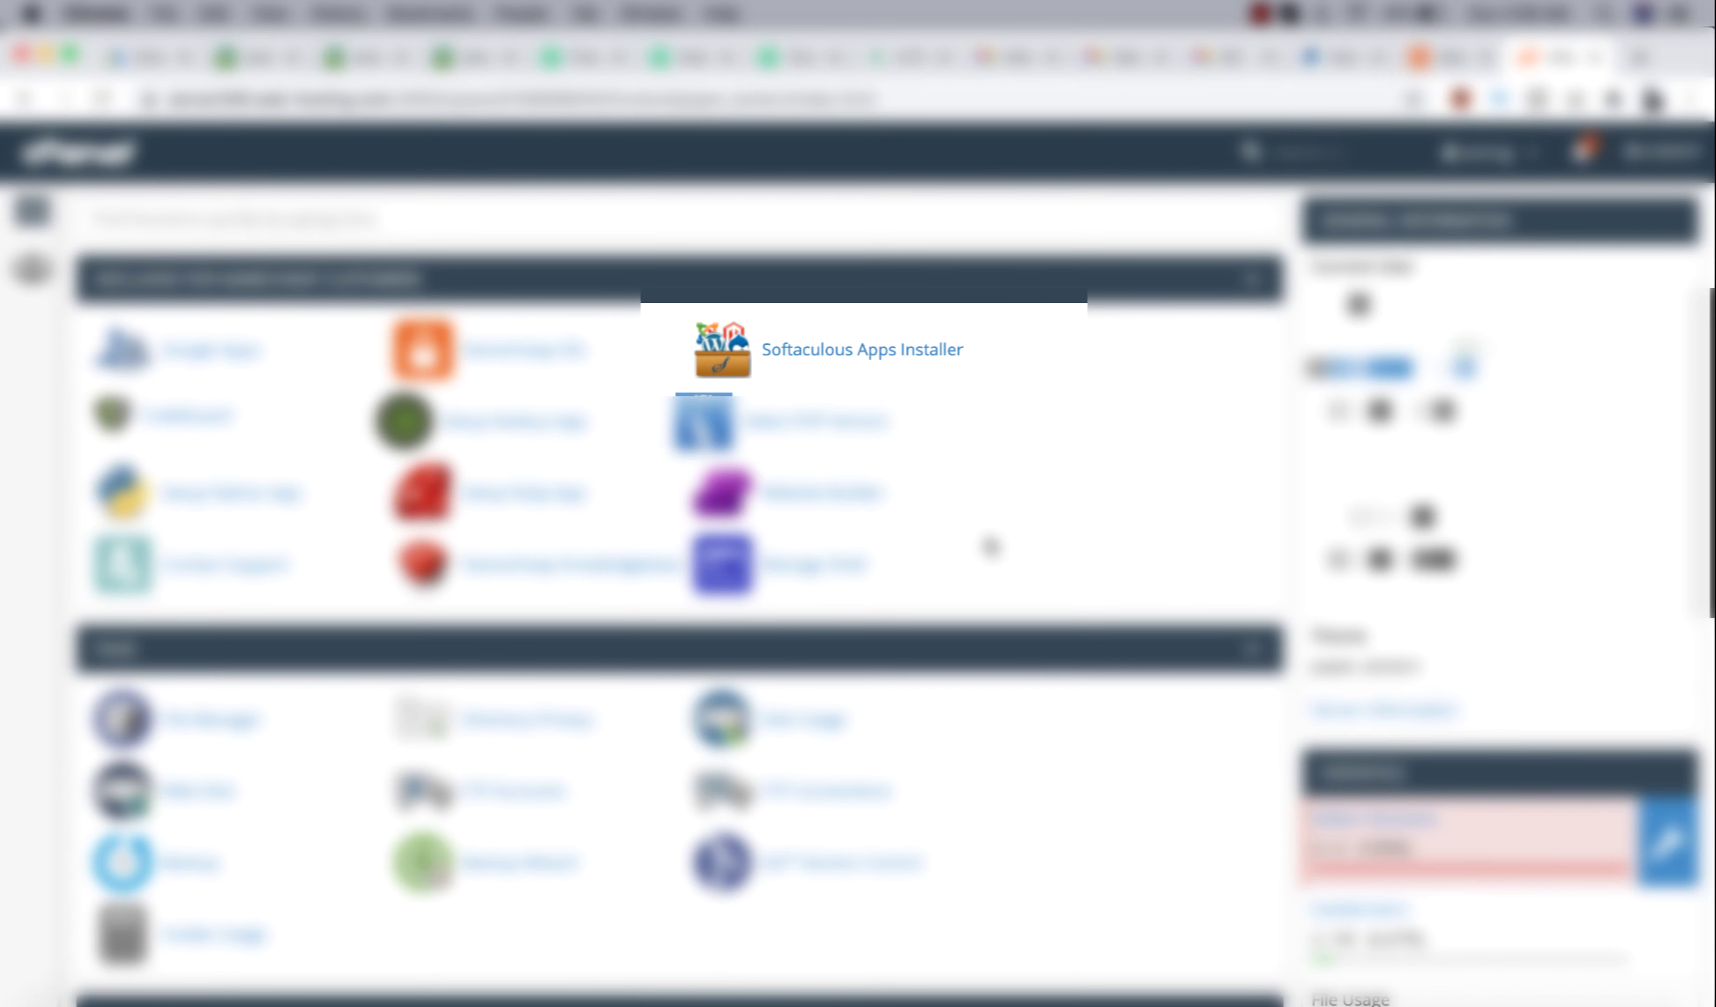
- Open WordPress from the Softaculous Apps Installer scripts in cPanel and start a new installation
{"action": "scroll", "coordinate": [991, 546], "scroll_direction": "down", "scroll_amount": 15}
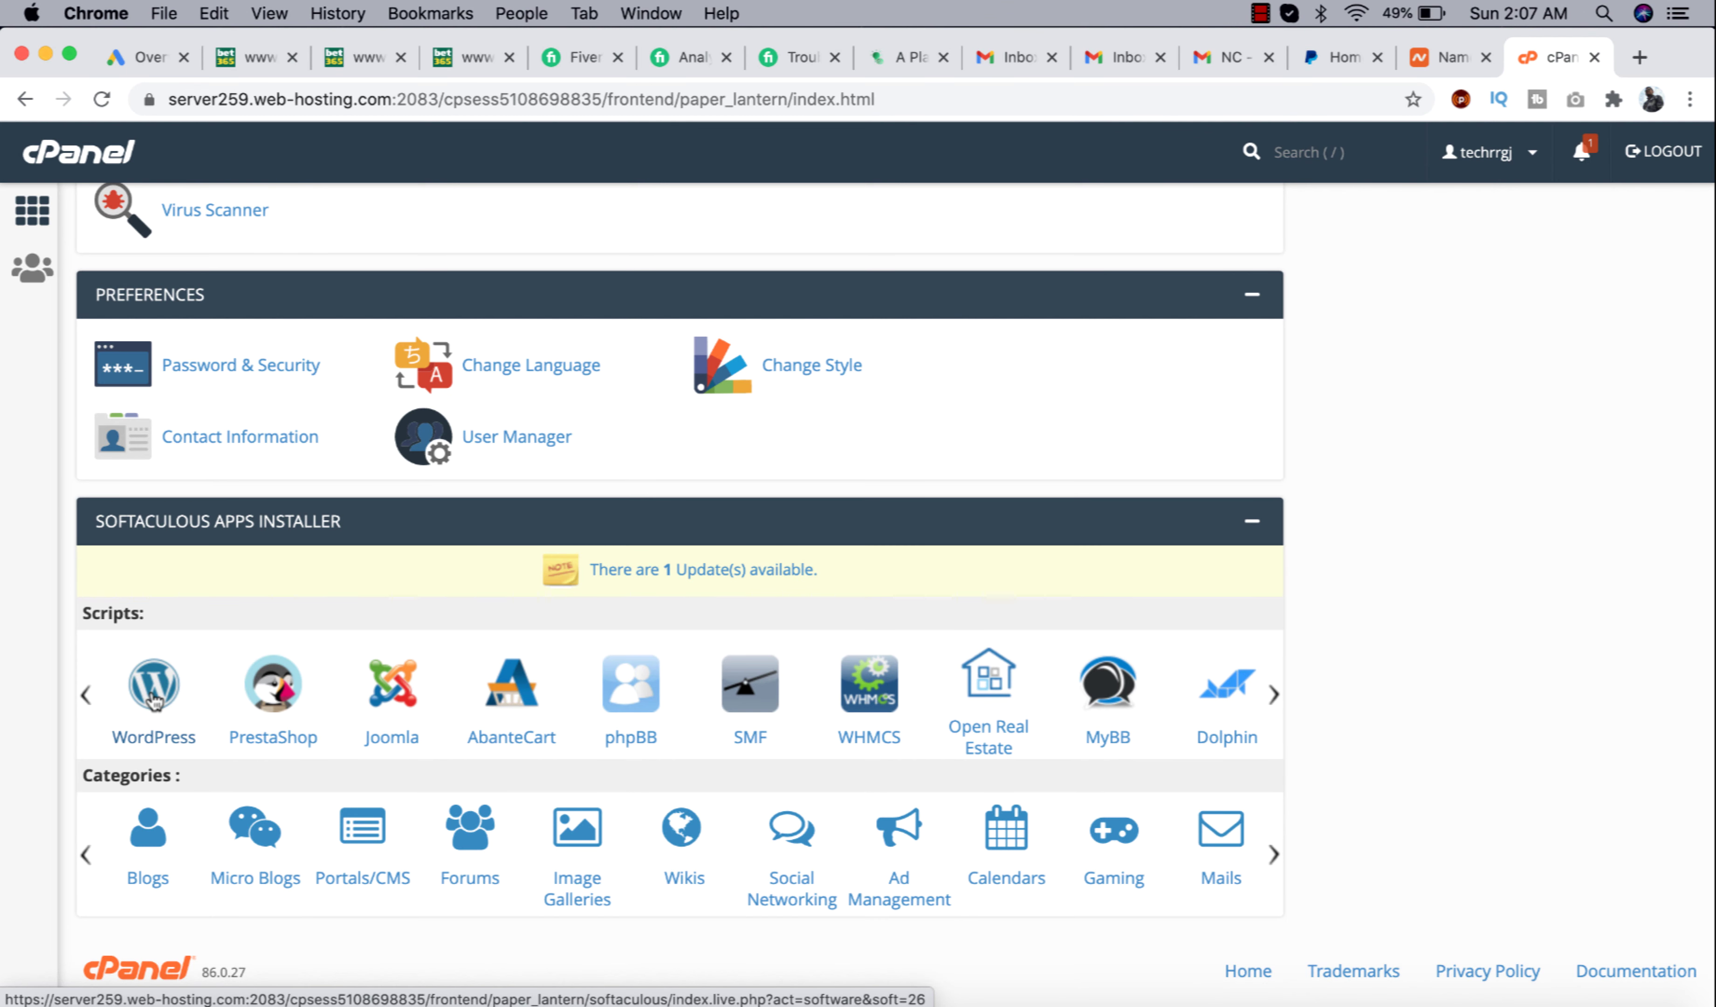
{"action": "left_click", "coordinate": [155, 698]}
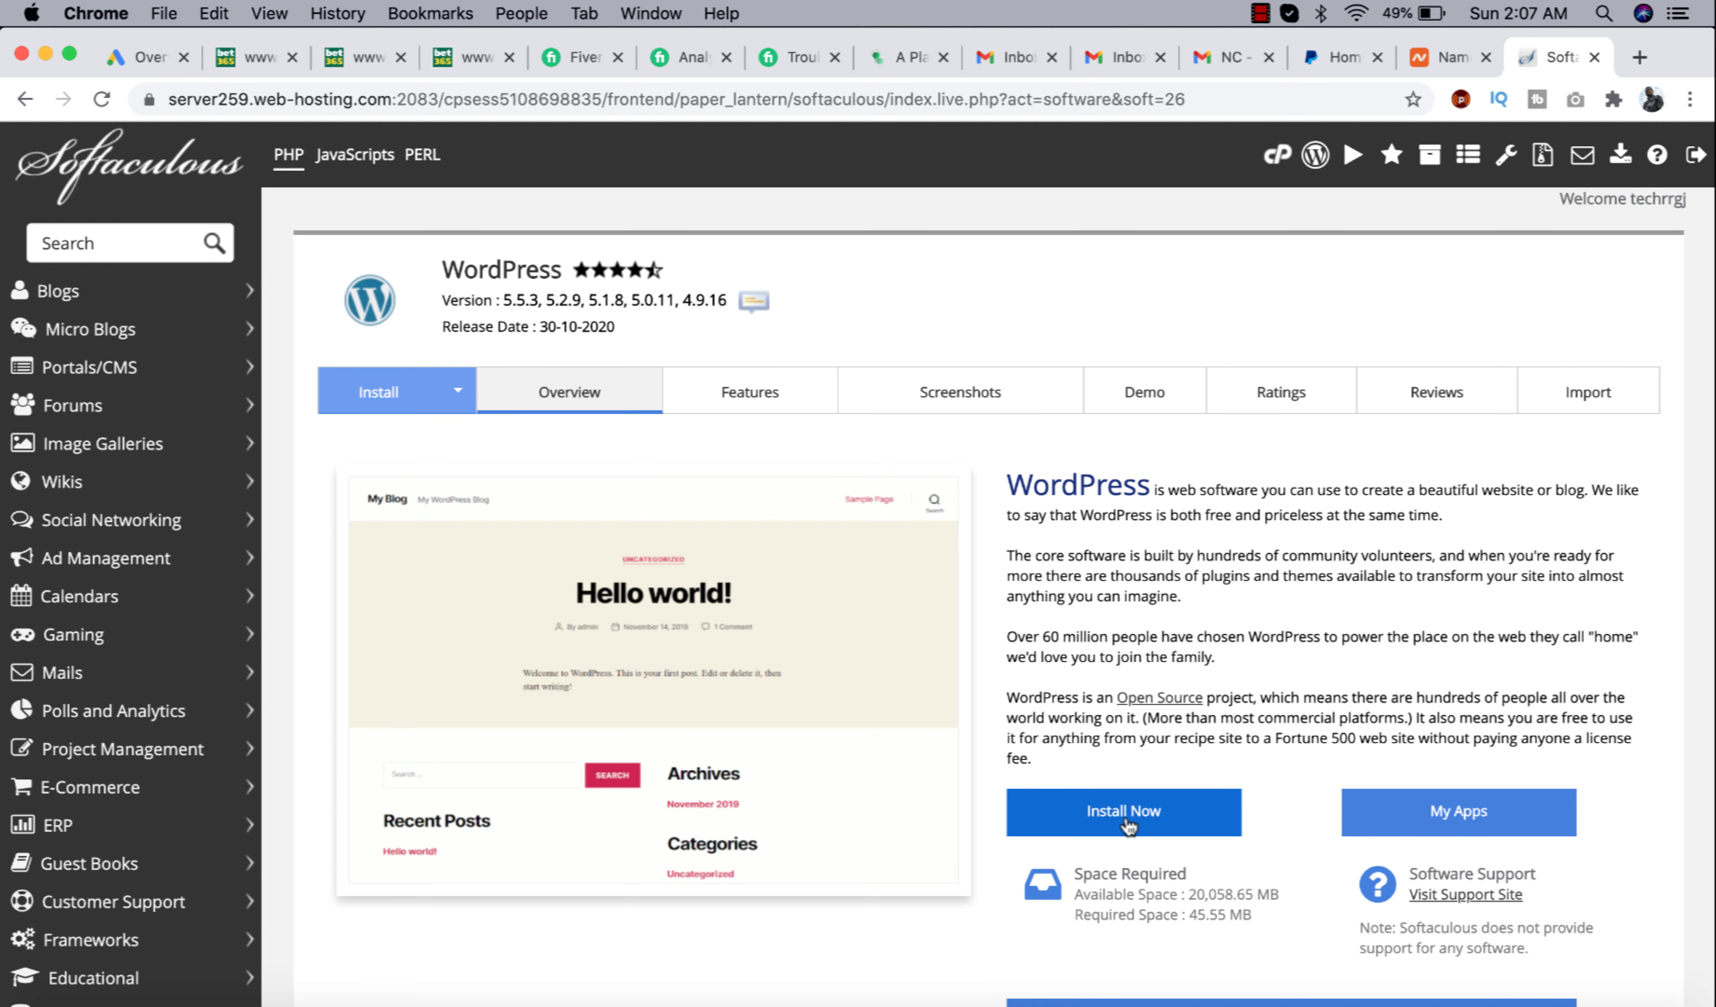
{"action": "scroll", "coordinate": [1107, 826], "scroll_direction": "down", "scroll_amount": 2}
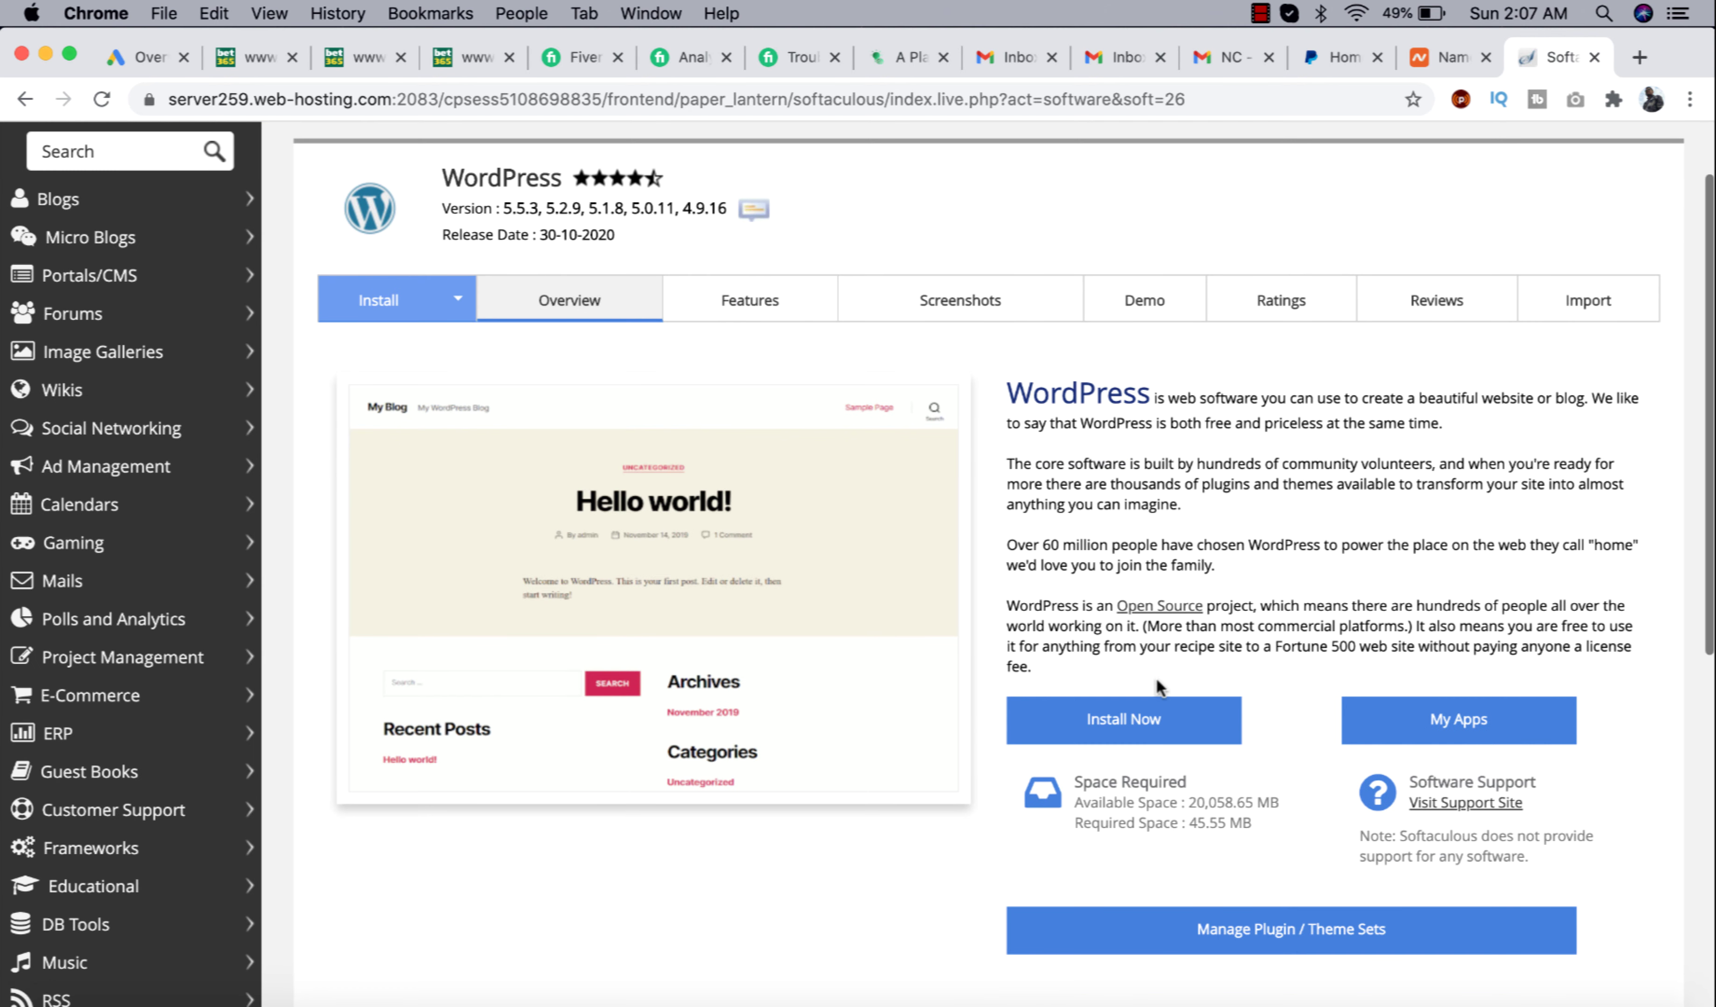
{"action": "left_click", "coordinate": [1101, 718]}
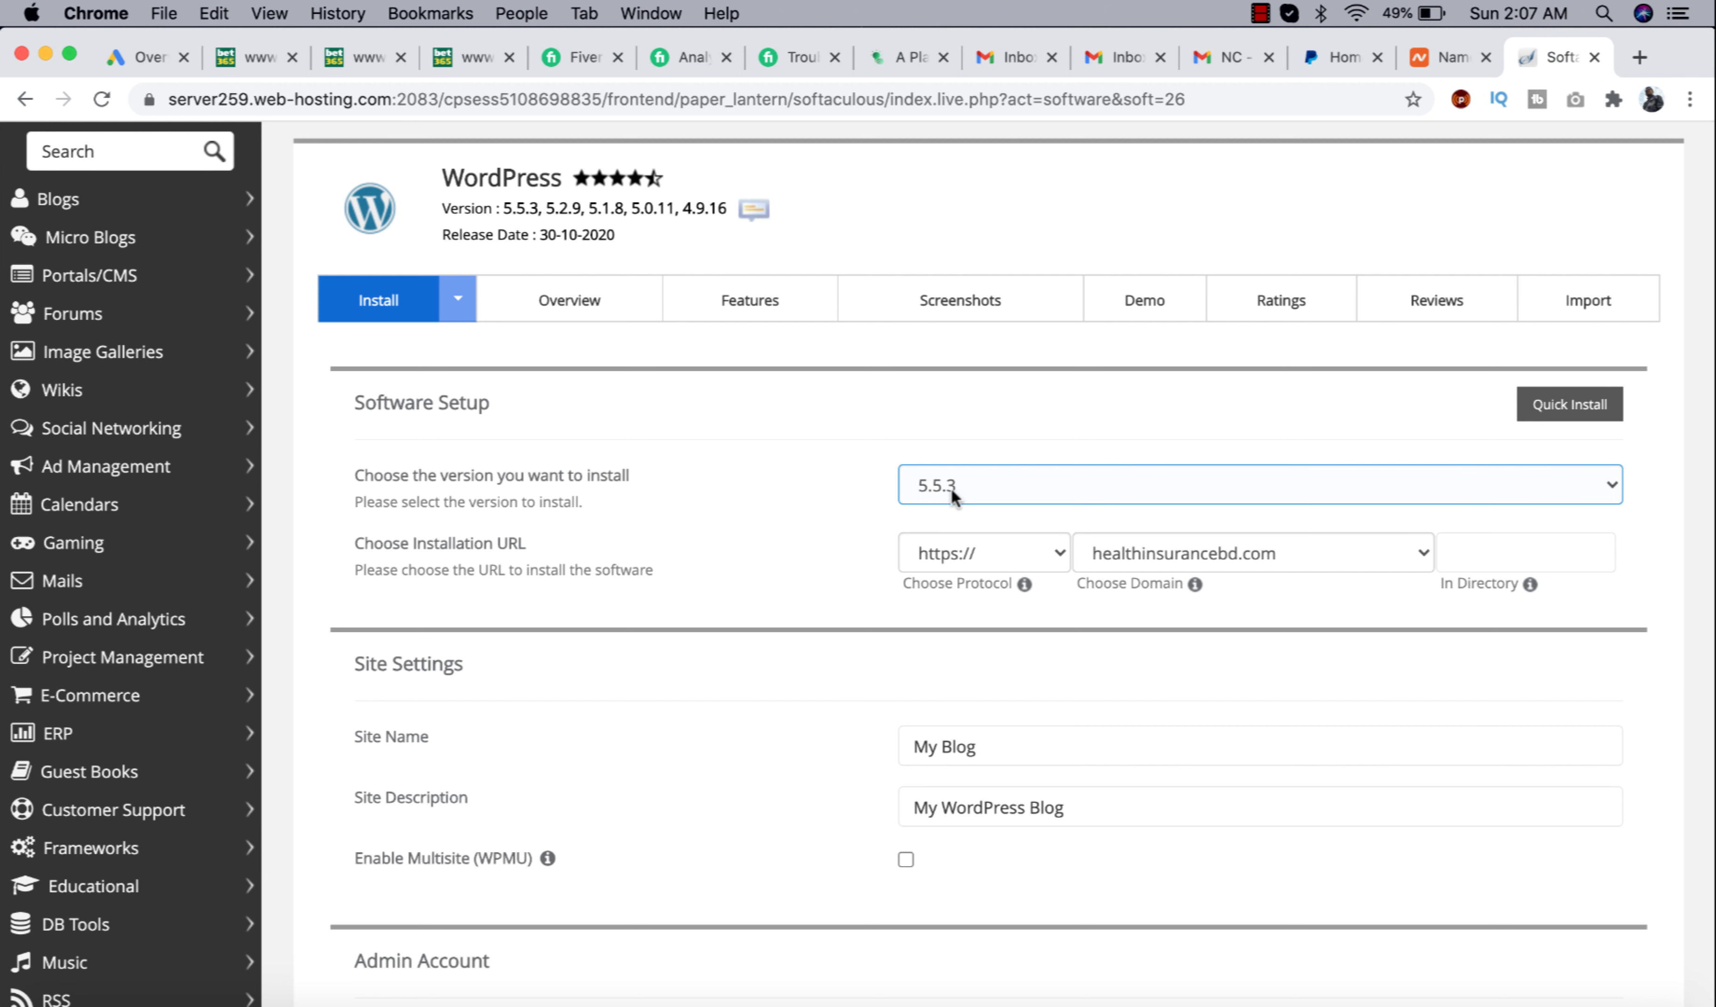
{"action": "left_click", "coordinate": [971, 487]}
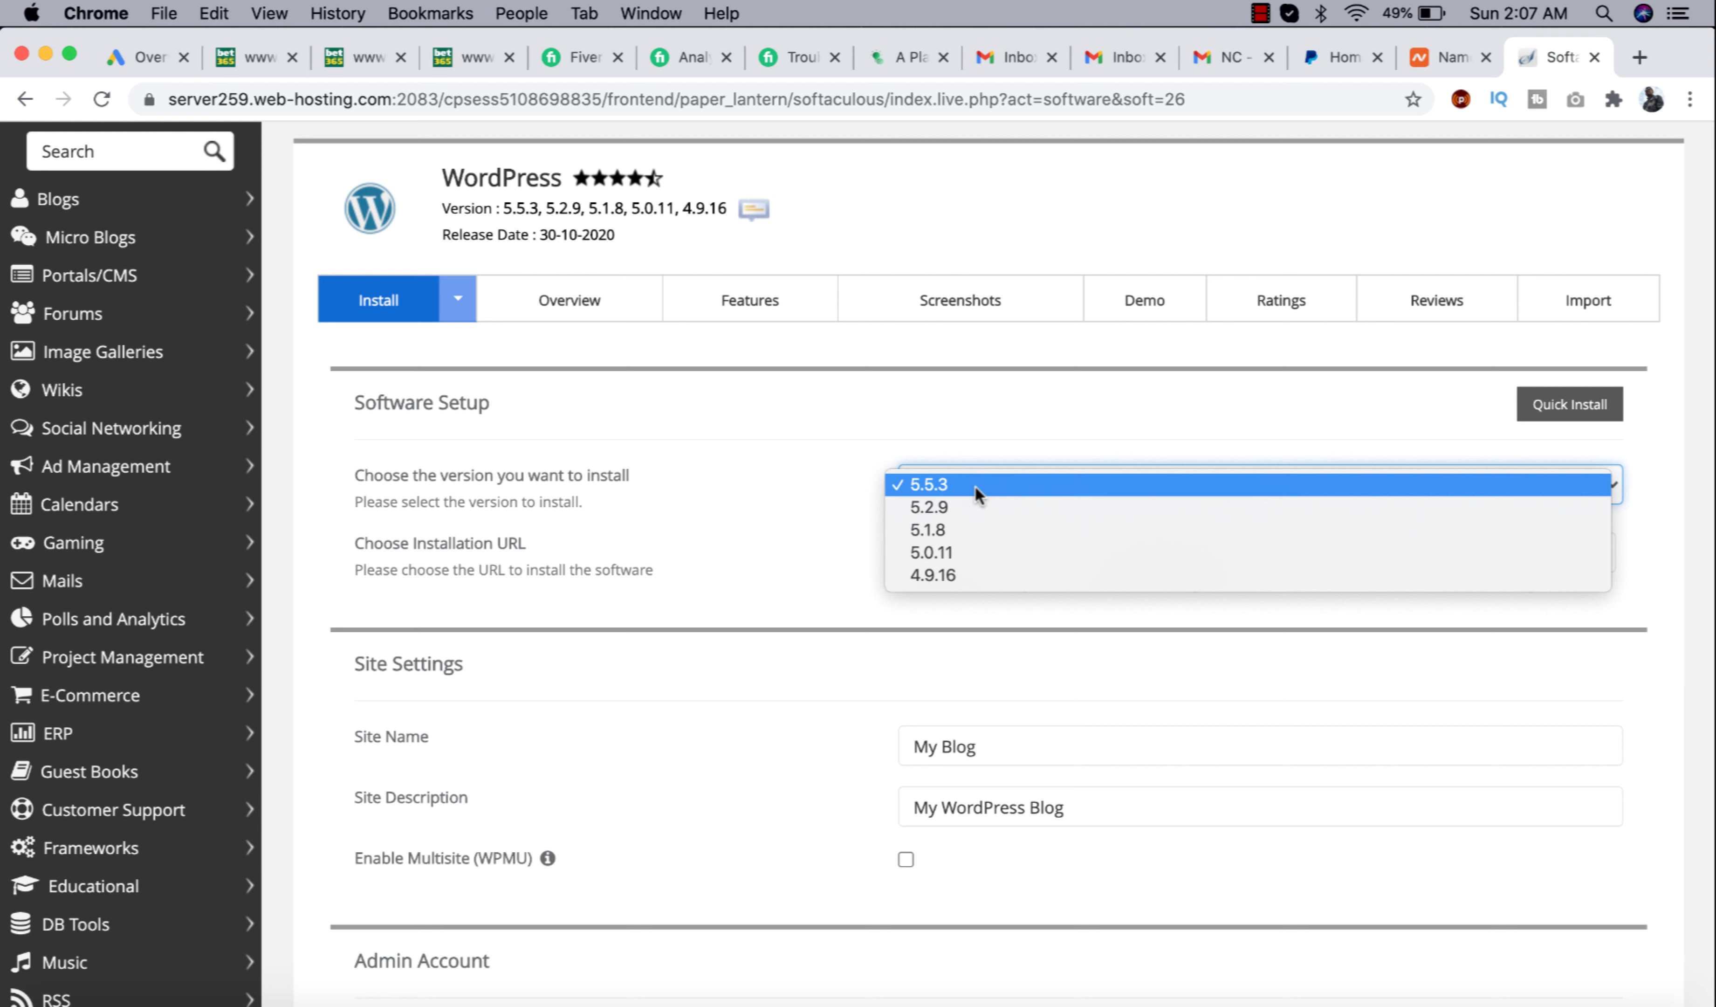
{"action": "left_click", "coordinate": [975, 485]}
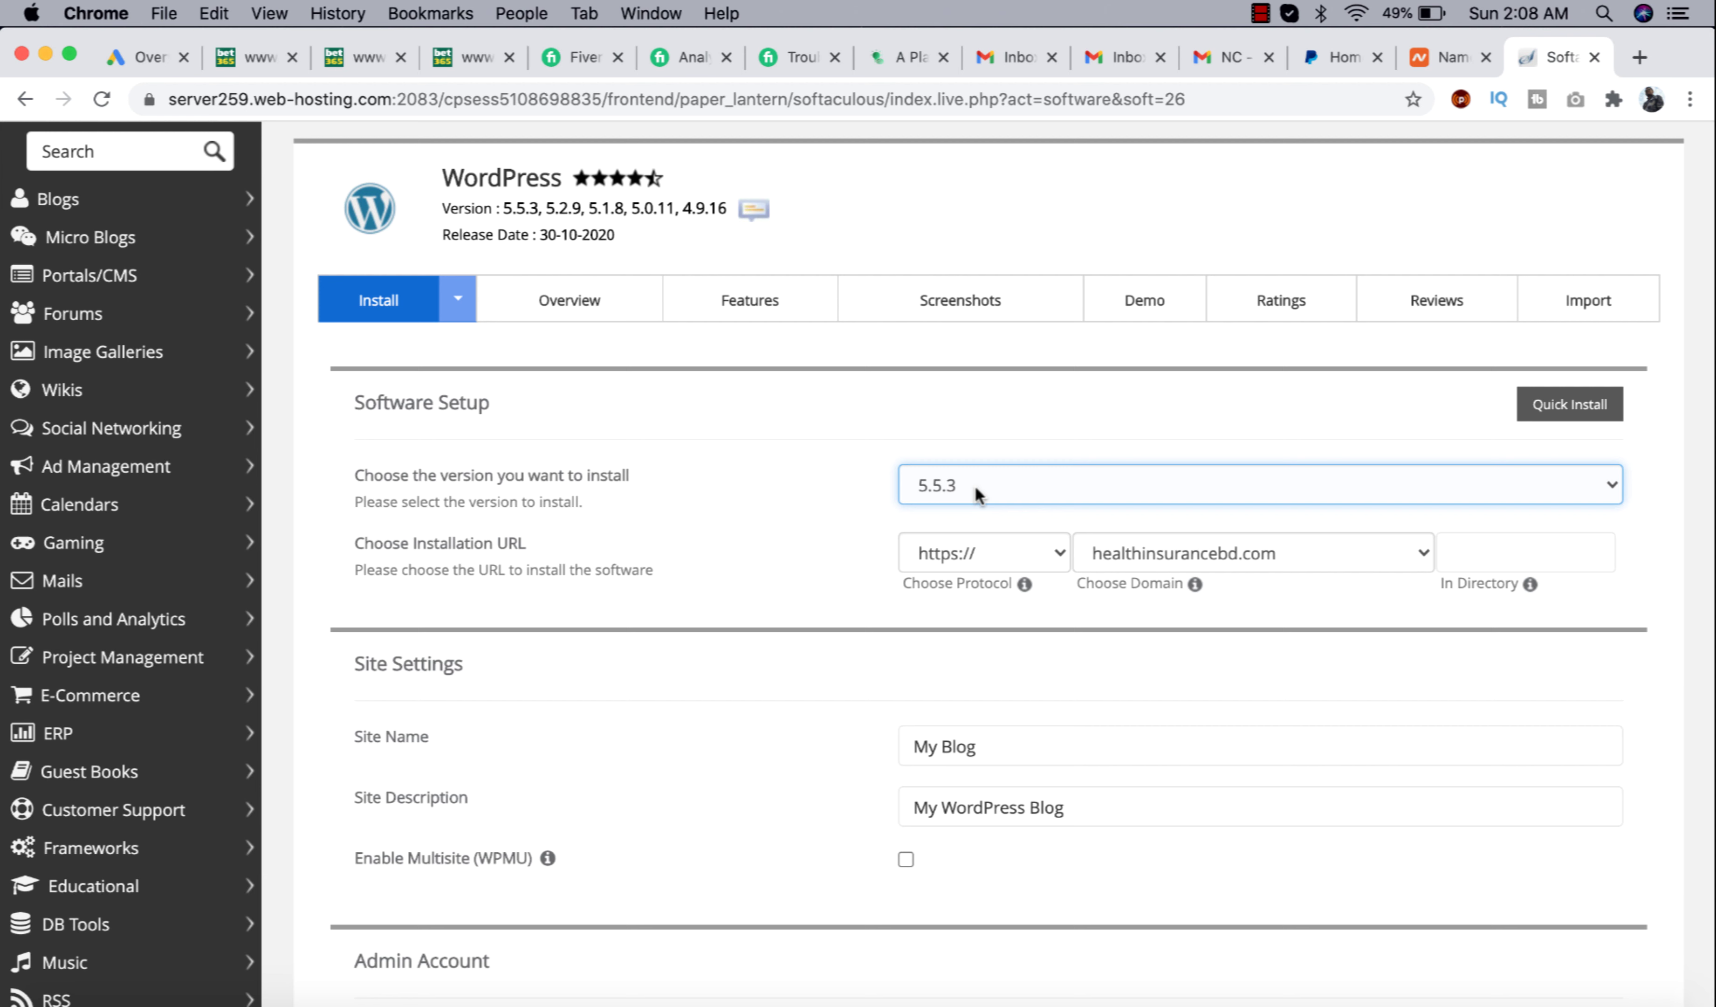
{"action": "left_click", "coordinate": [970, 552]}
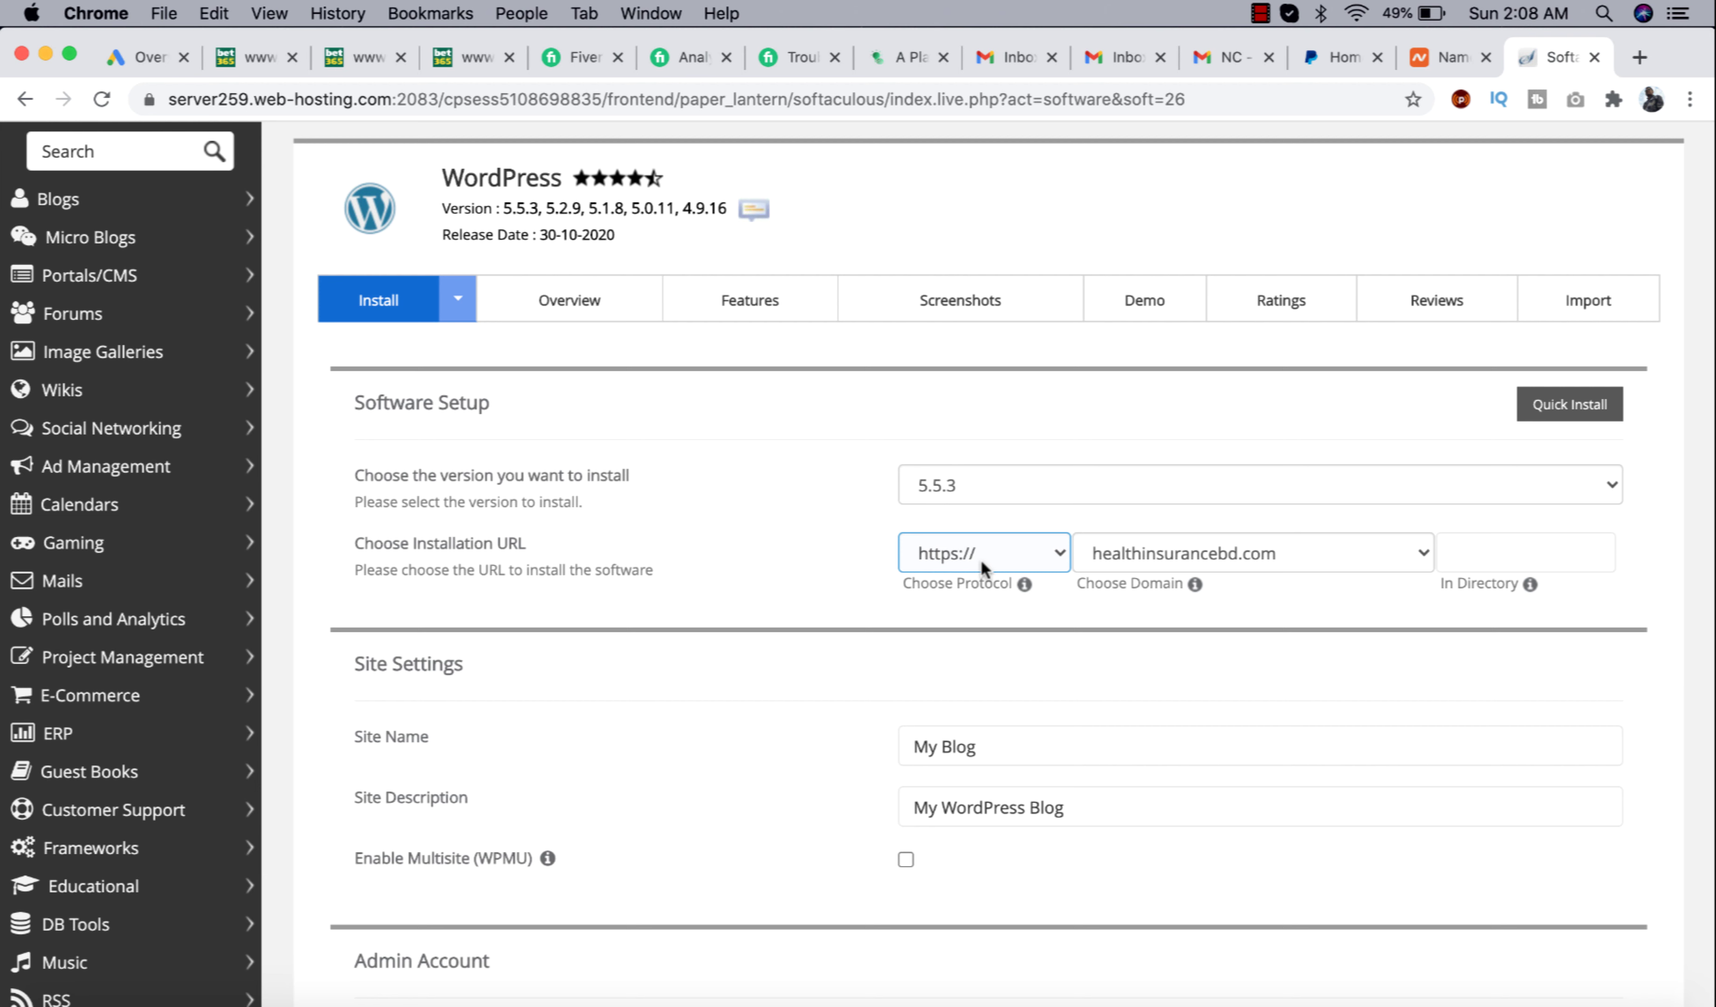
{"action": "left_click", "coordinate": [980, 560]}
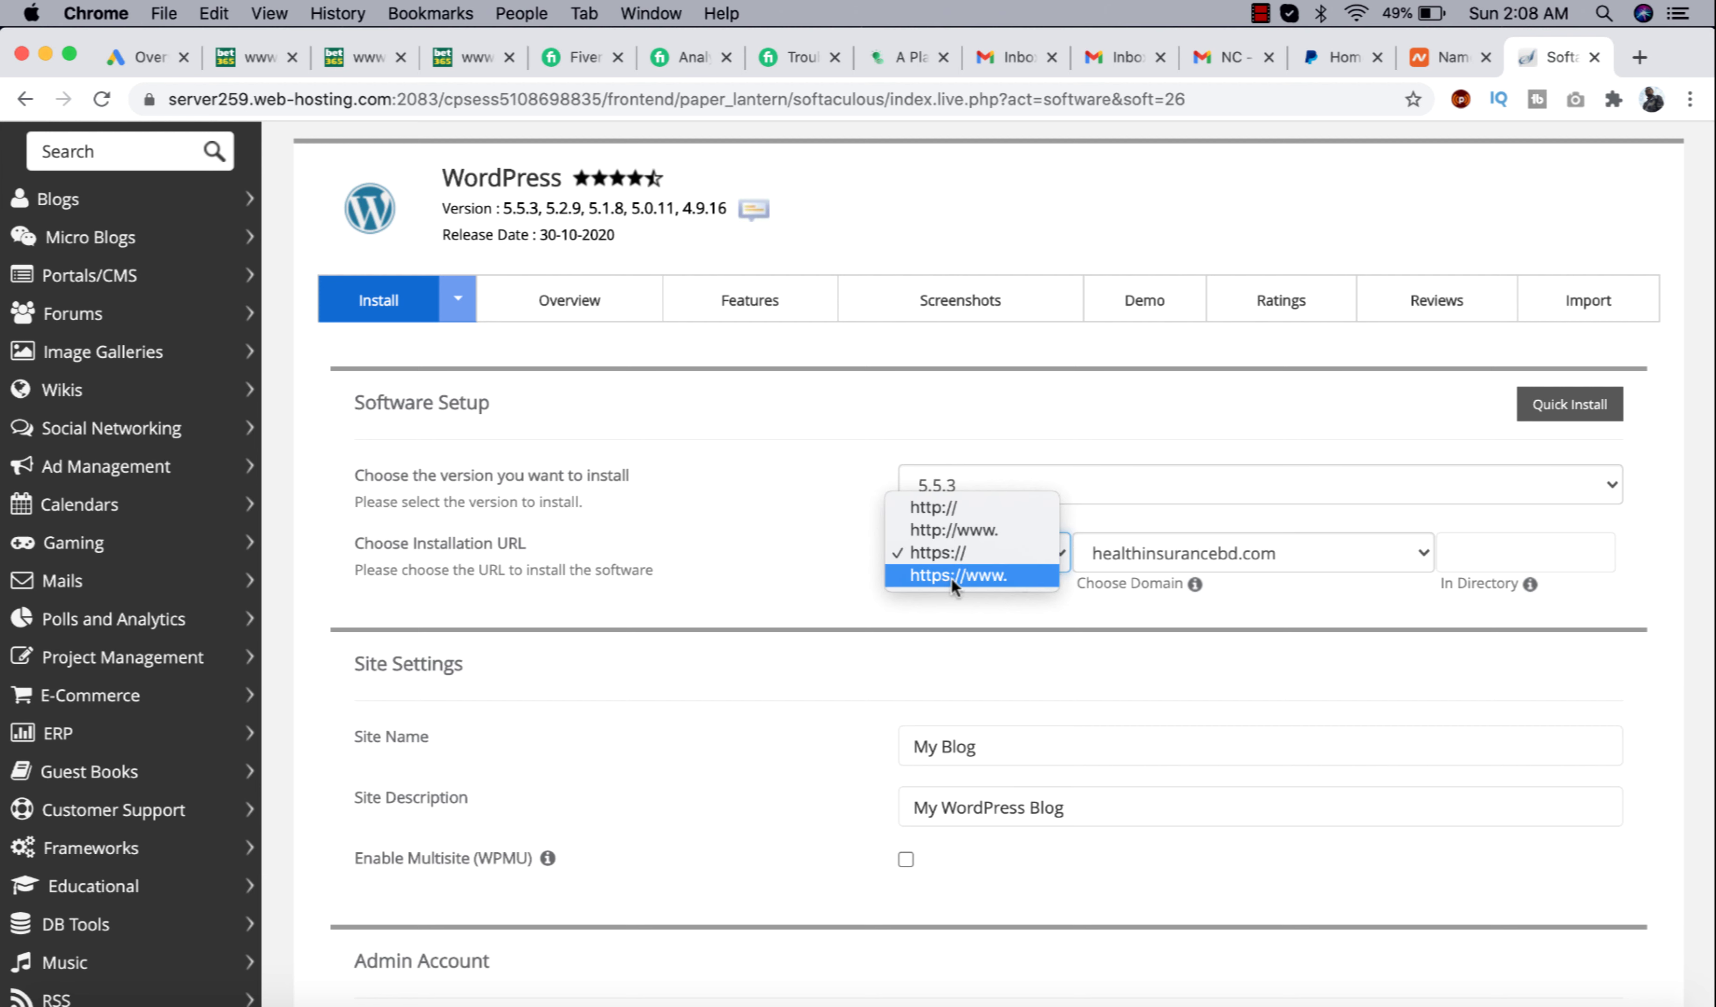
{"action": "left_click", "coordinate": [951, 577]}
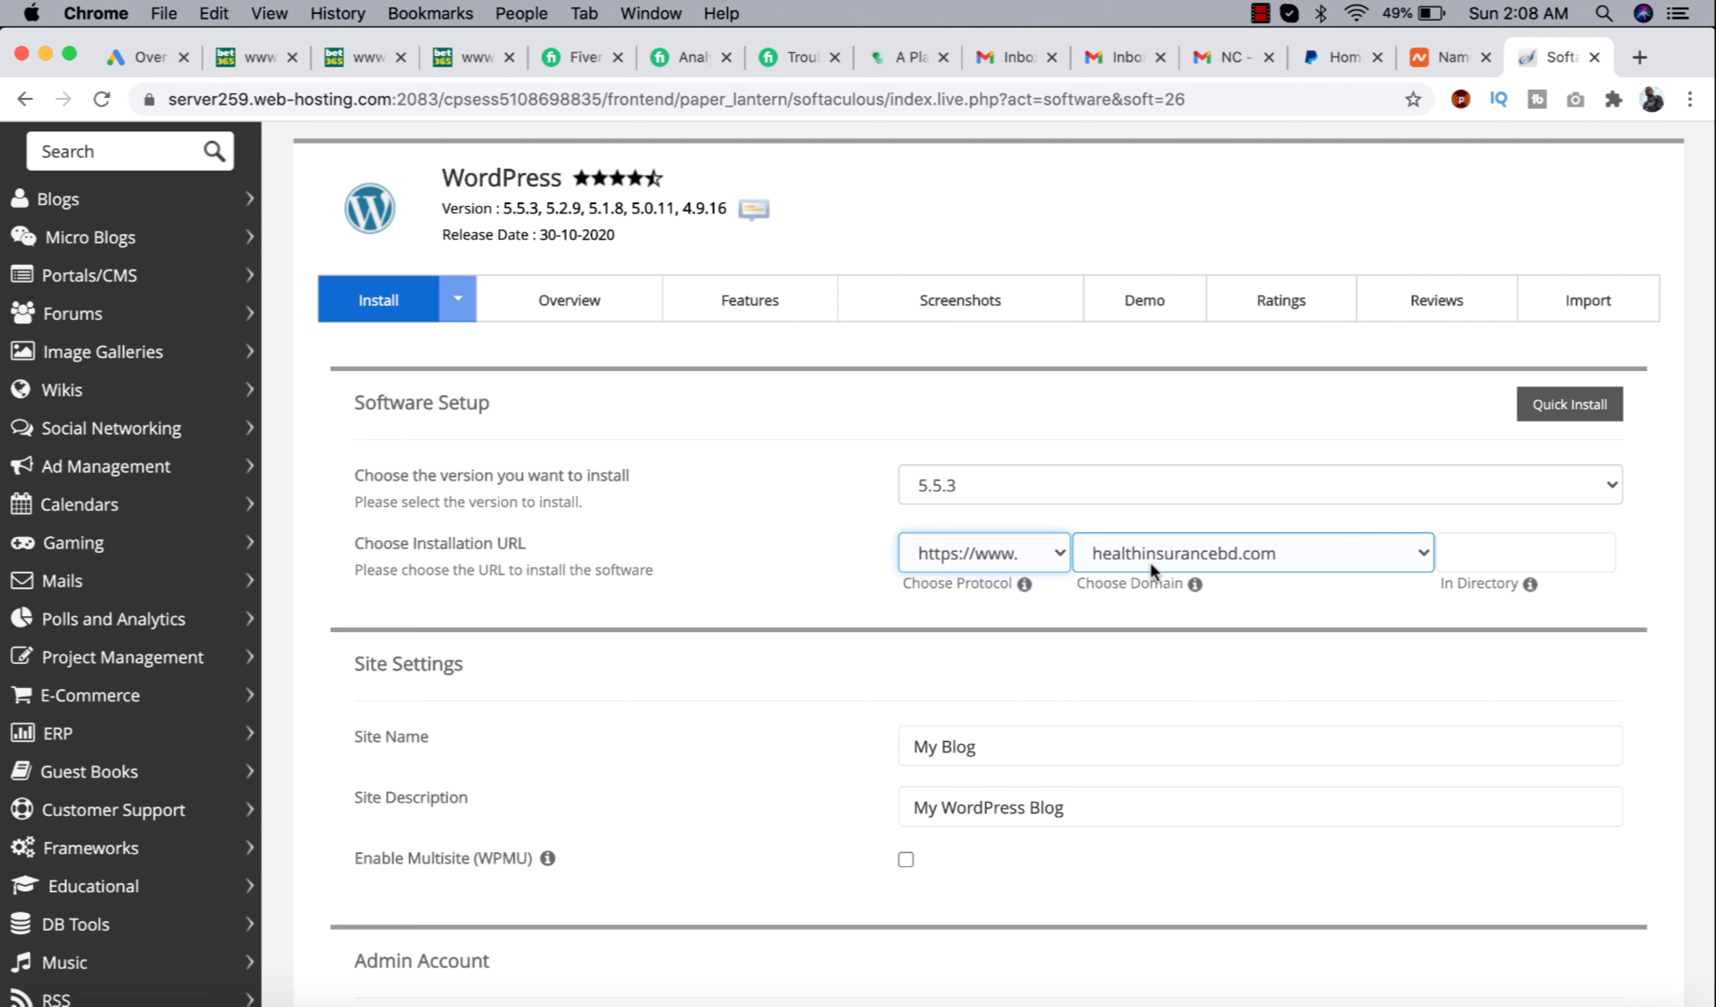
{"action": "left_click", "coordinate": [1268, 583]}
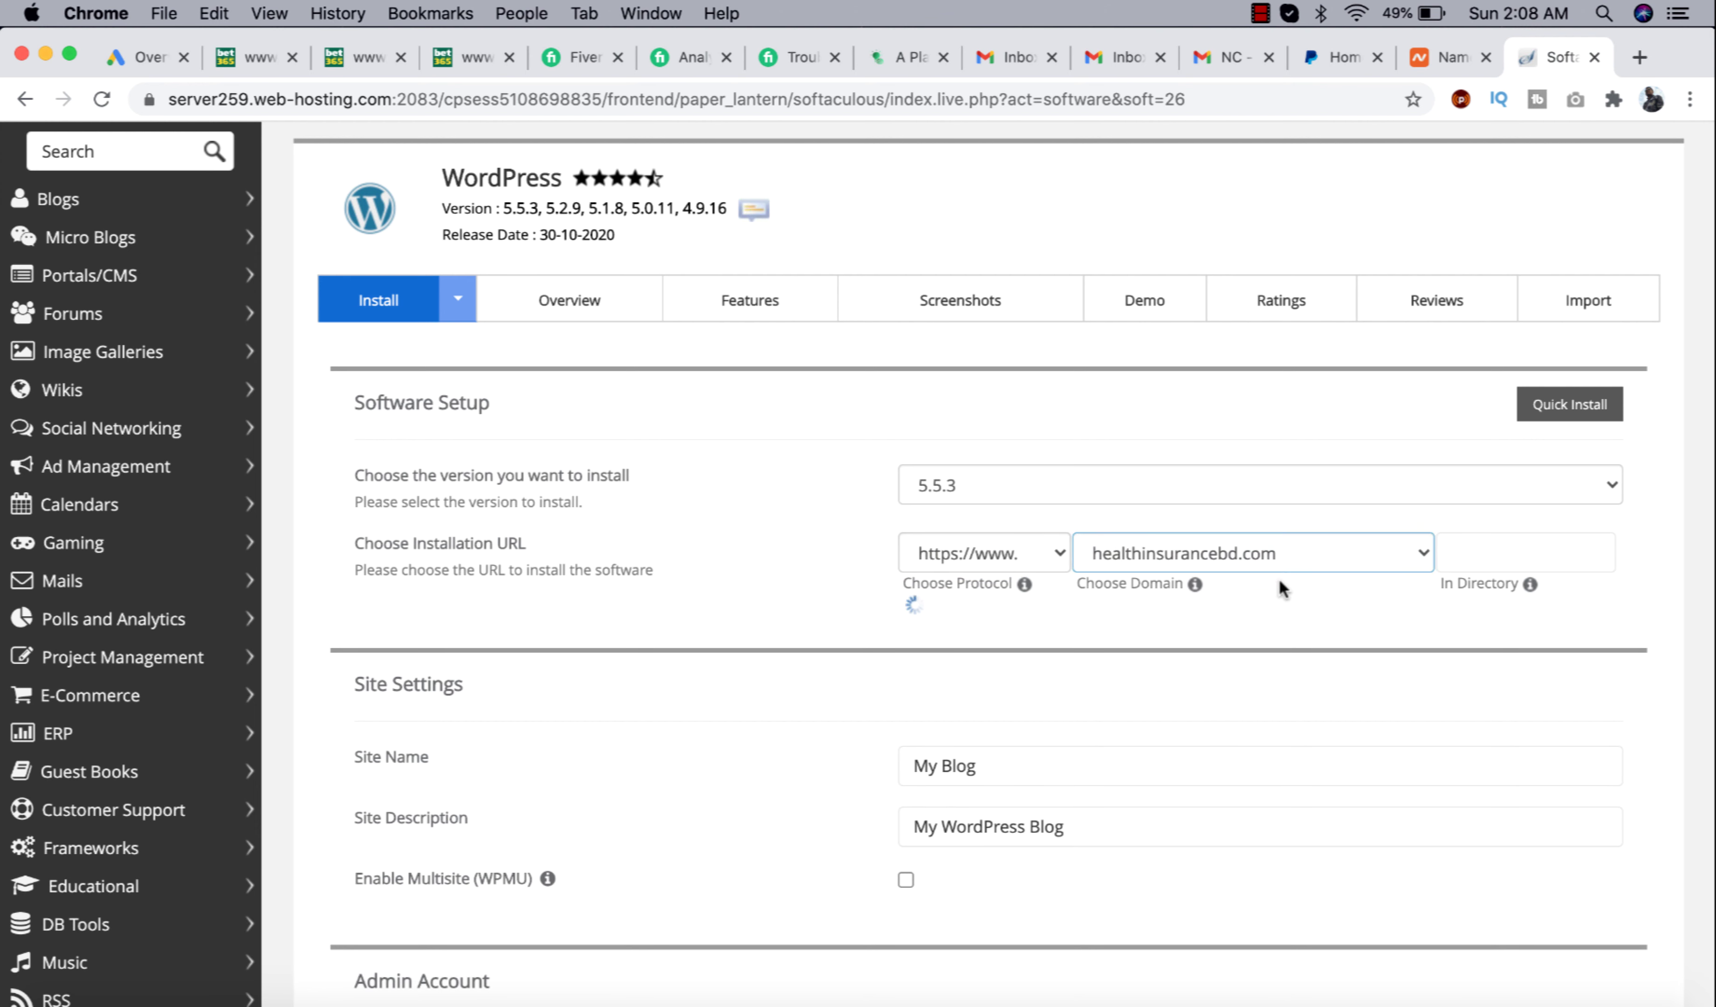
{"action": "left_click", "coordinate": [1476, 562]}
{"action": "left_click", "coordinate": [1644, 602]}
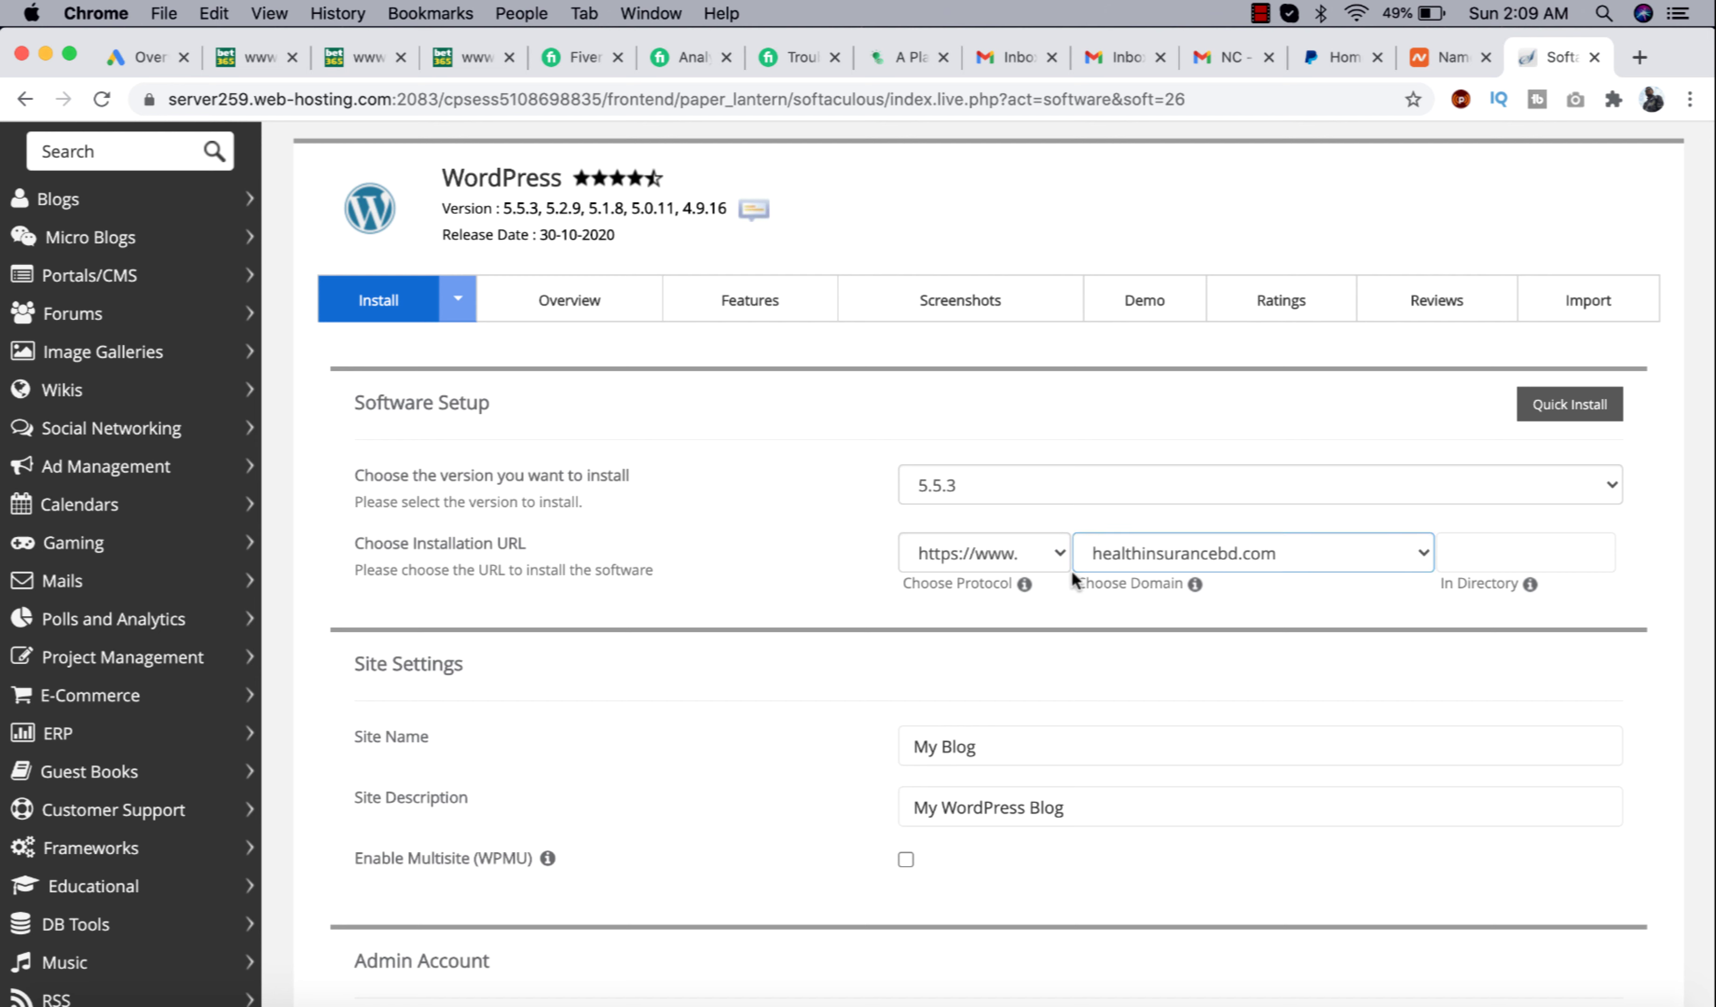
- Set the site name to "Welcome to Our Website" and the site description to "Thanks for visiting us"
{"action": "left_click", "coordinate": [1073, 803]}
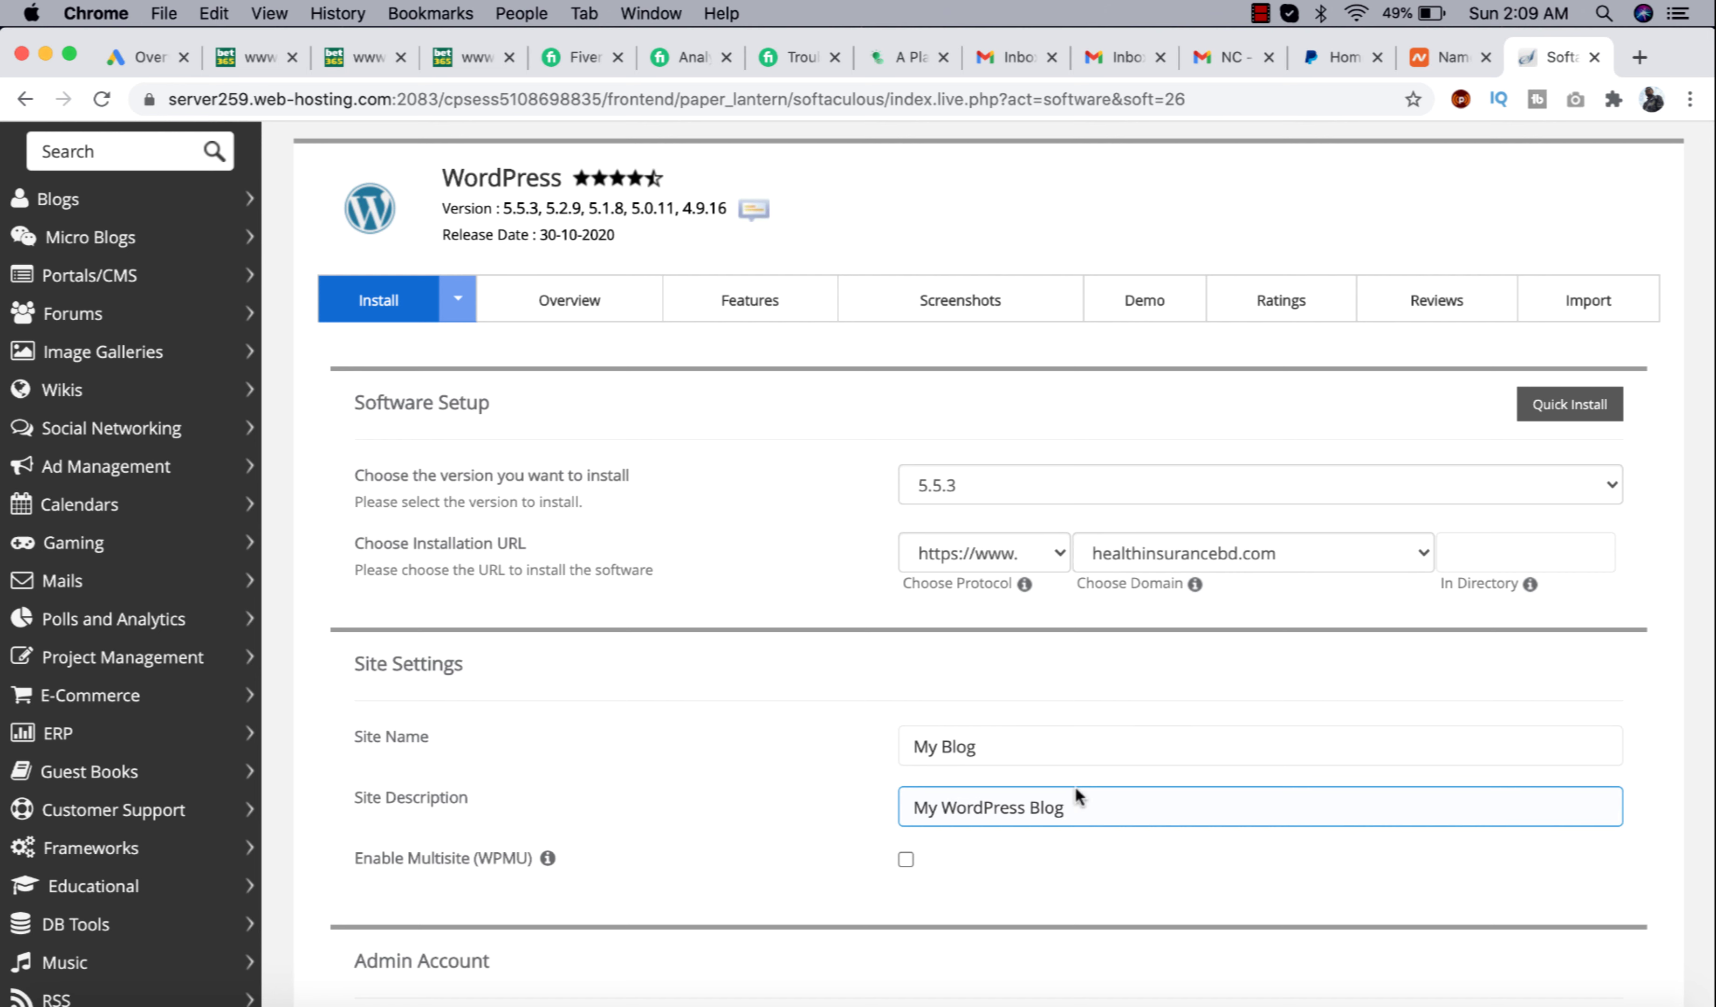
{"action": "scroll", "coordinate": [1072, 804], "scroll_direction": "down", "scroll_amount": 3}
{"action": "left_click_drag", "start_coordinate": [1015, 525], "coordinate": [823, 529]}
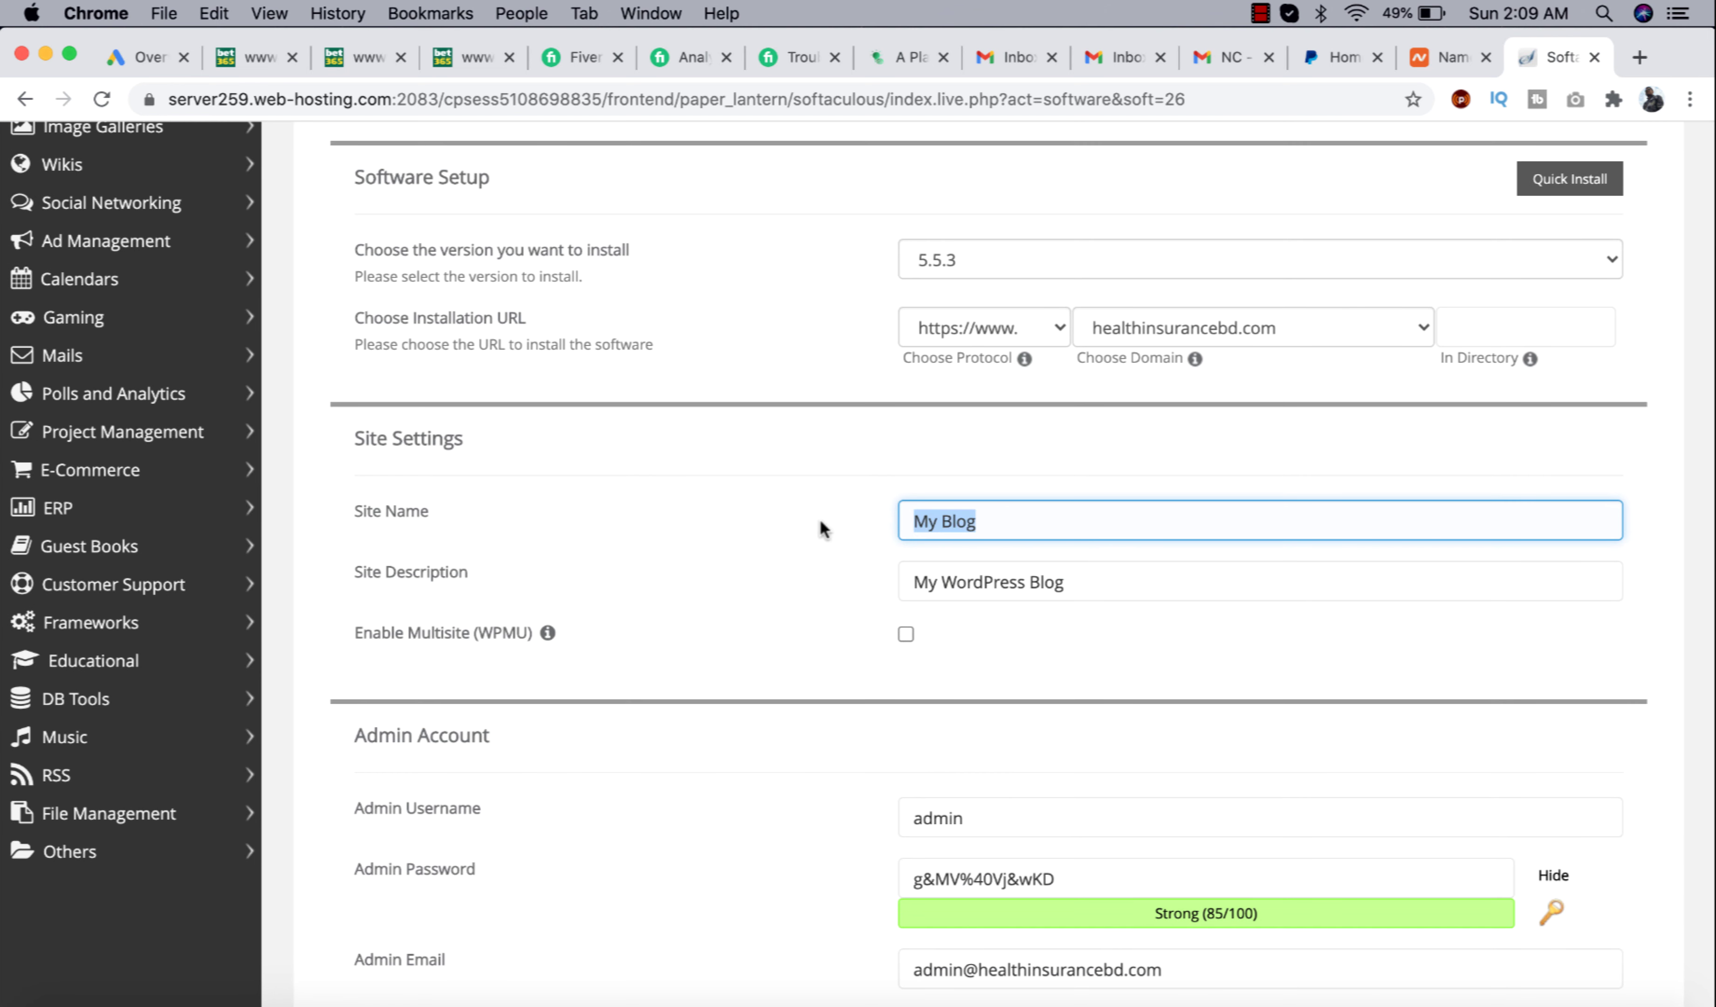
{"action": "type", "text": "W"}
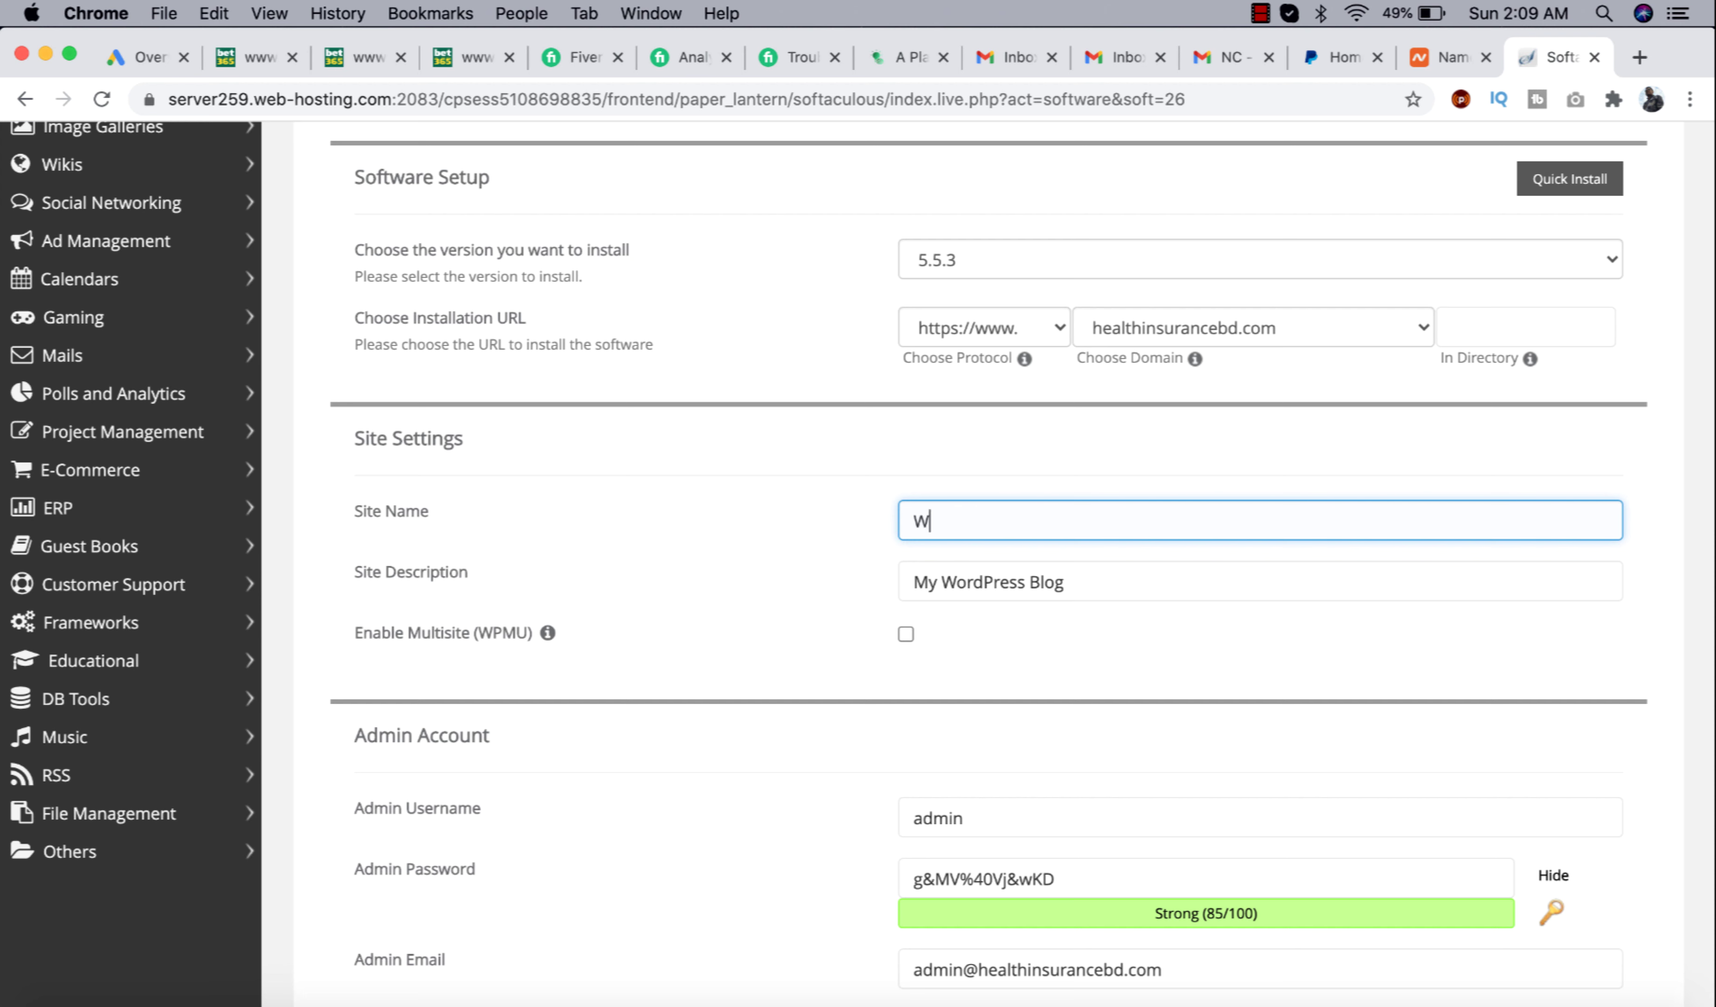
{"action": "type", "text": "elcome to Our Website"}
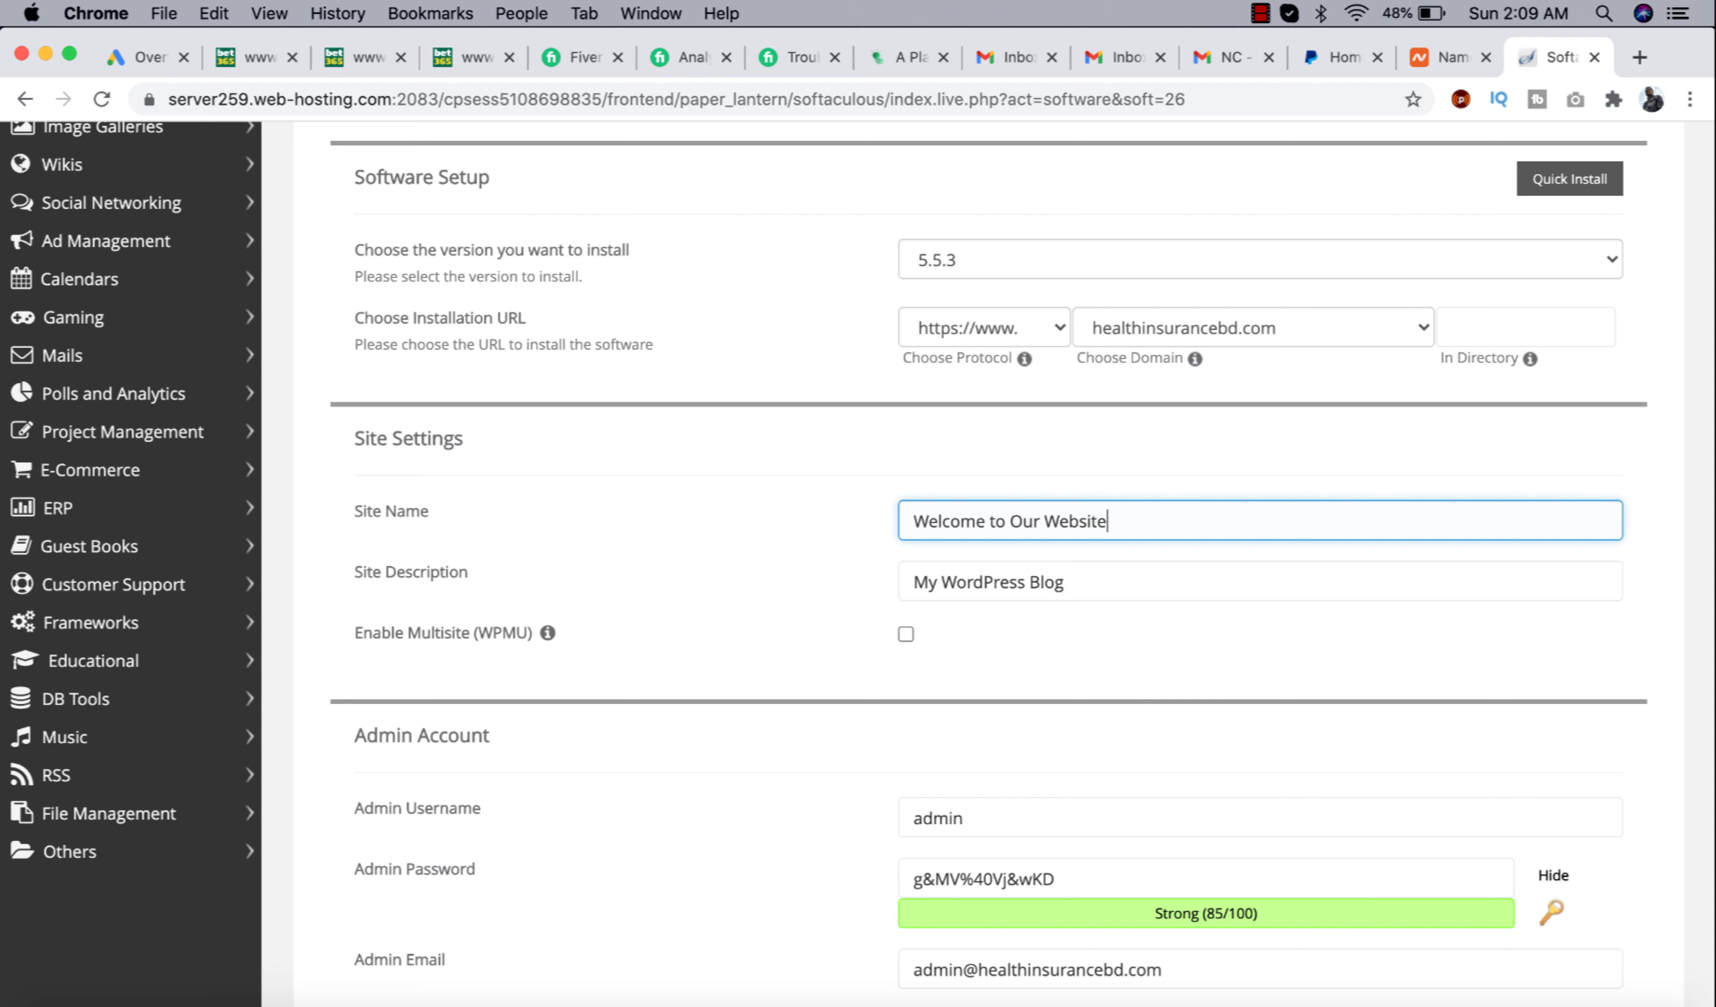
{"action": "key", "text": "Tab"}
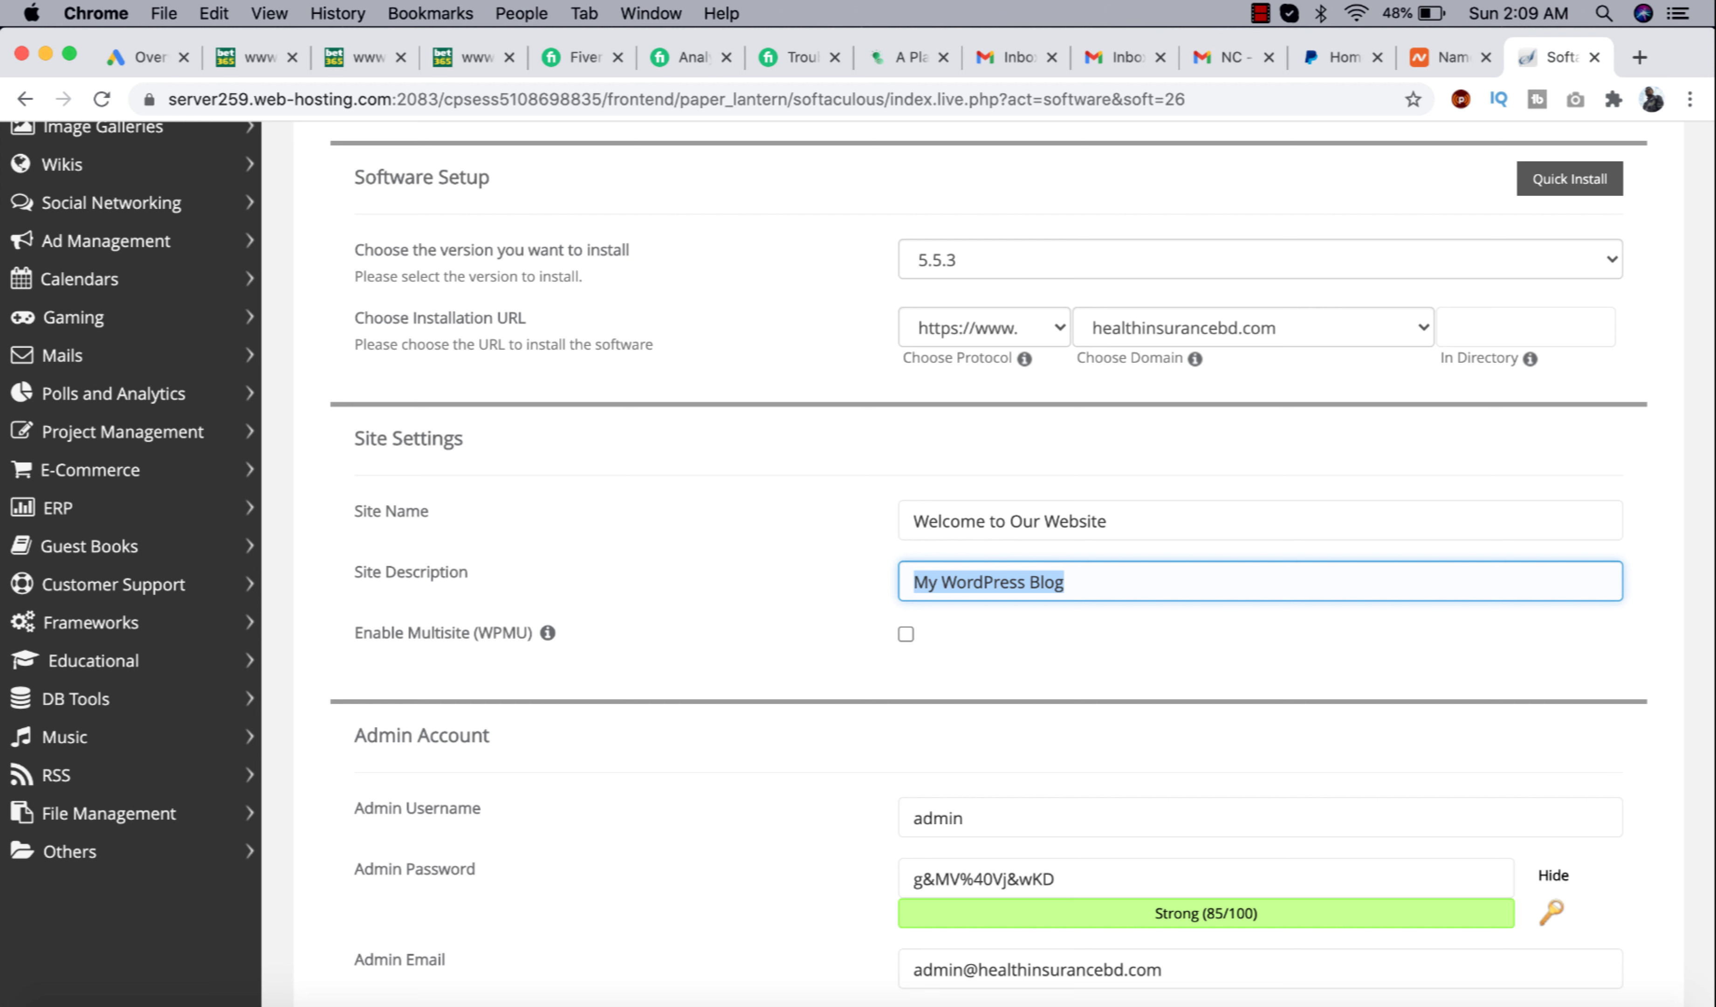
{"action": "key", "text": "BackSpace"}
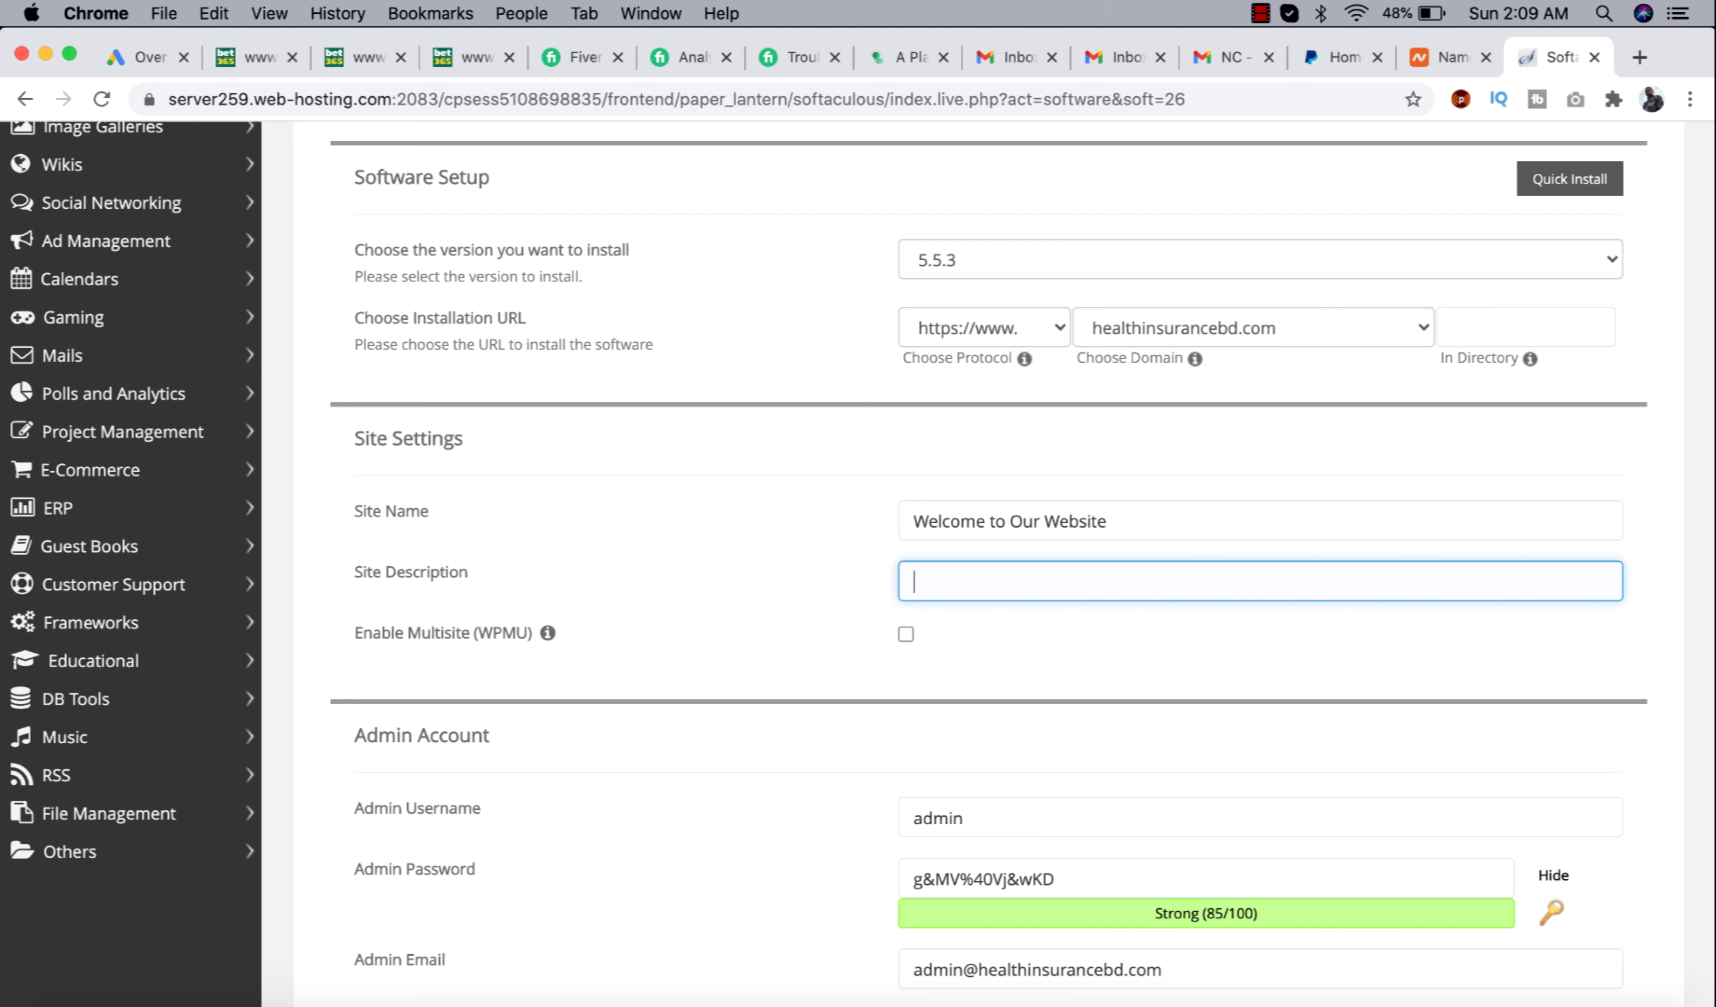
{"action": "type", "text": "Thanks for visiting us"}
- Replace the admin username with "healthbd", keeping the generated admin password
{"action": "scroll", "coordinate": [973, 655], "scroll_direction": "down", "scroll_amount": 3}
{"action": "left_click", "coordinate": [973, 655]}
{"action": "key", "text": "BackSpace"}
{"action": "key", "text": "BackSpace"}
{"action": "key", "text": "BackSpace"}
{"action": "key", "text": "BackSpace"}
{"action": "key", "text": "BackSpace"}
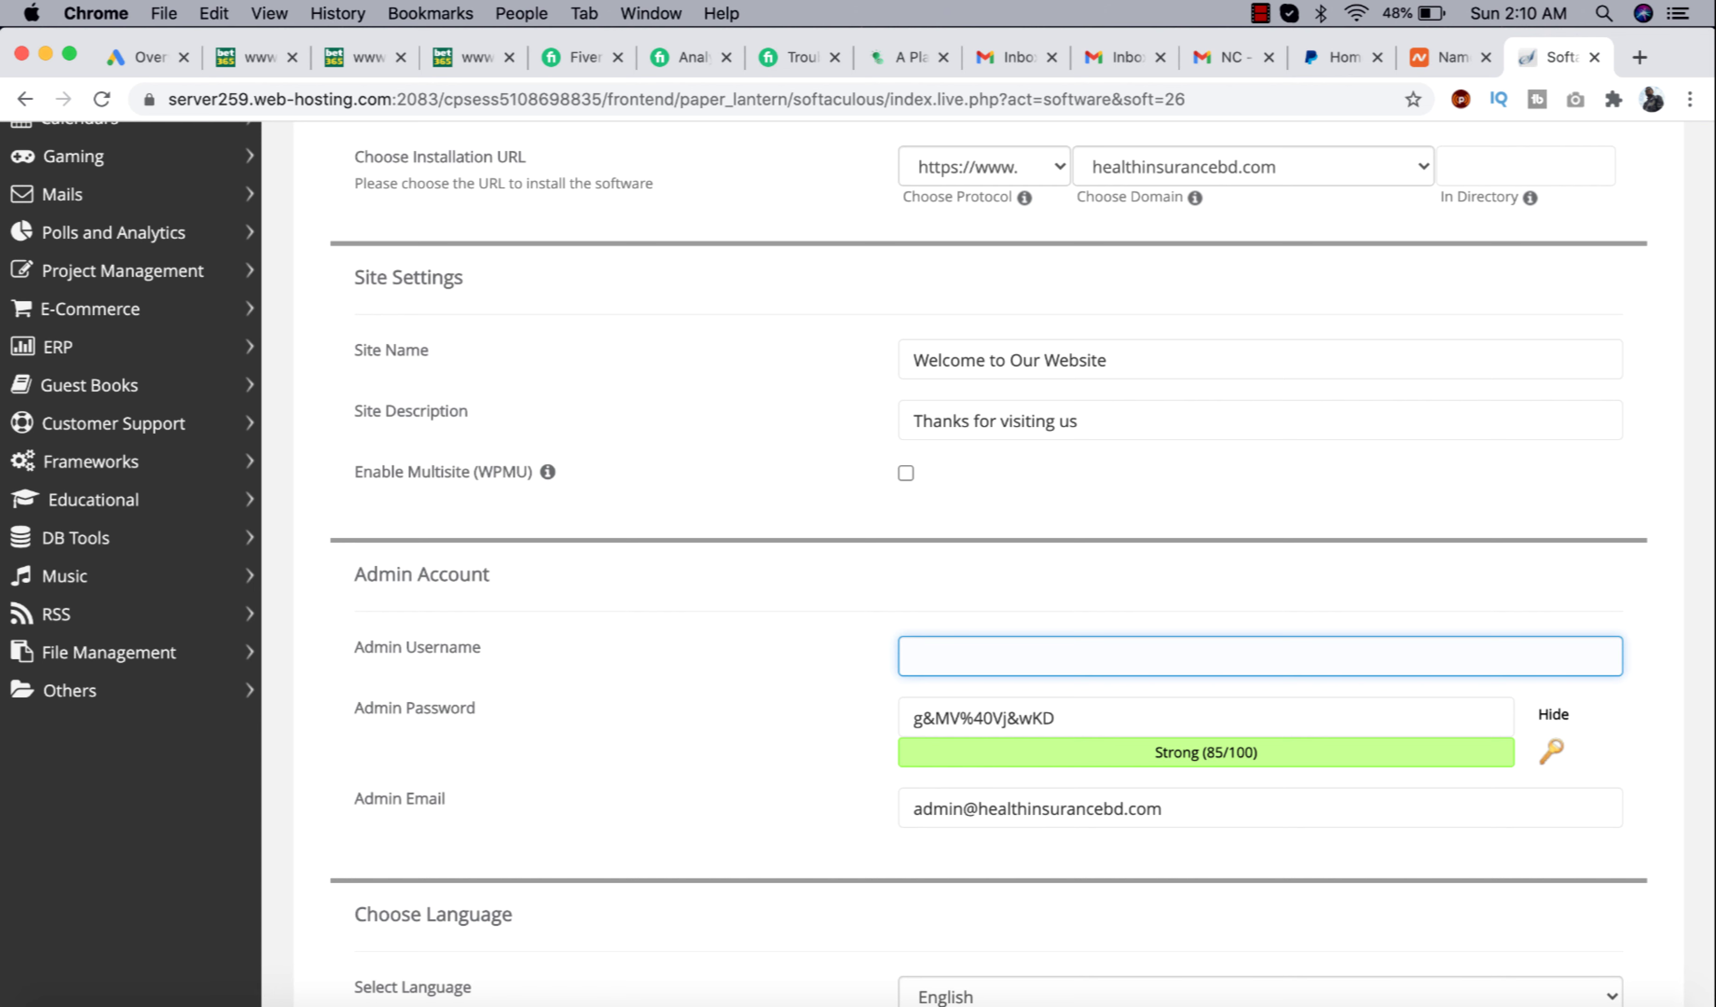
{"action": "type", "text": "healthbd"}
{"action": "scroll", "coordinate": [823, 670], "scroll_direction": "down", "scroll_amount": 2}
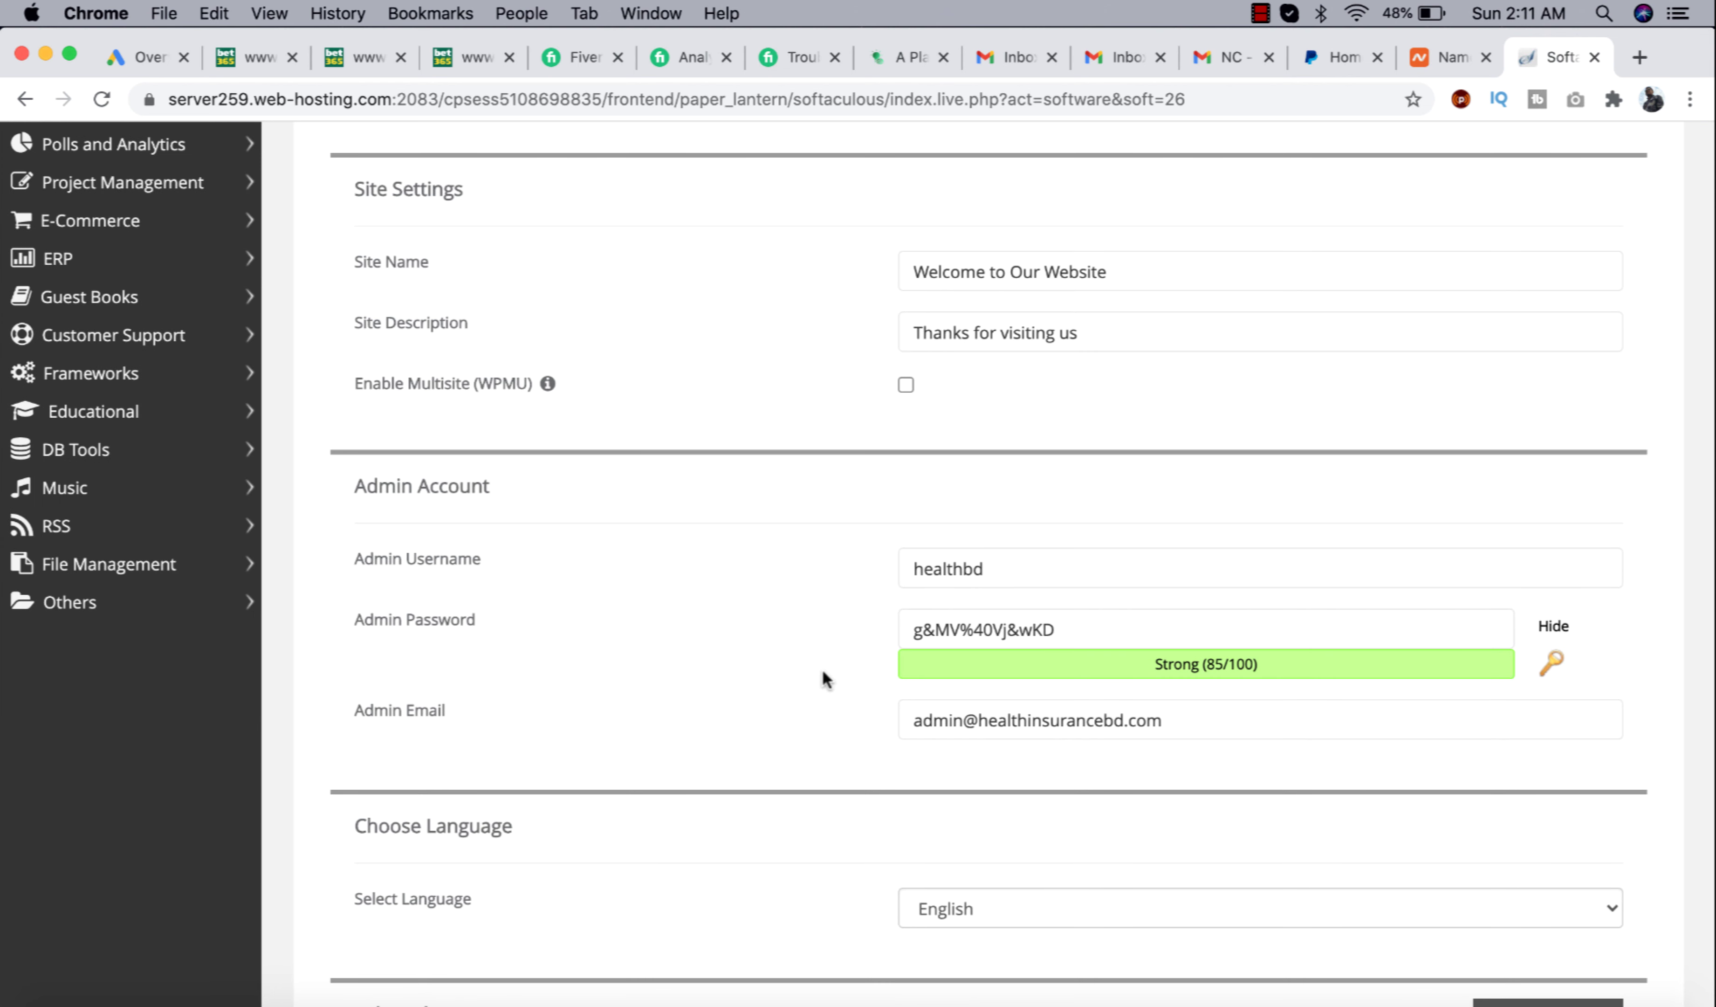
{"action": "left_click", "coordinate": [913, 566]}
{"action": "left_click", "coordinate": [1120, 628]}
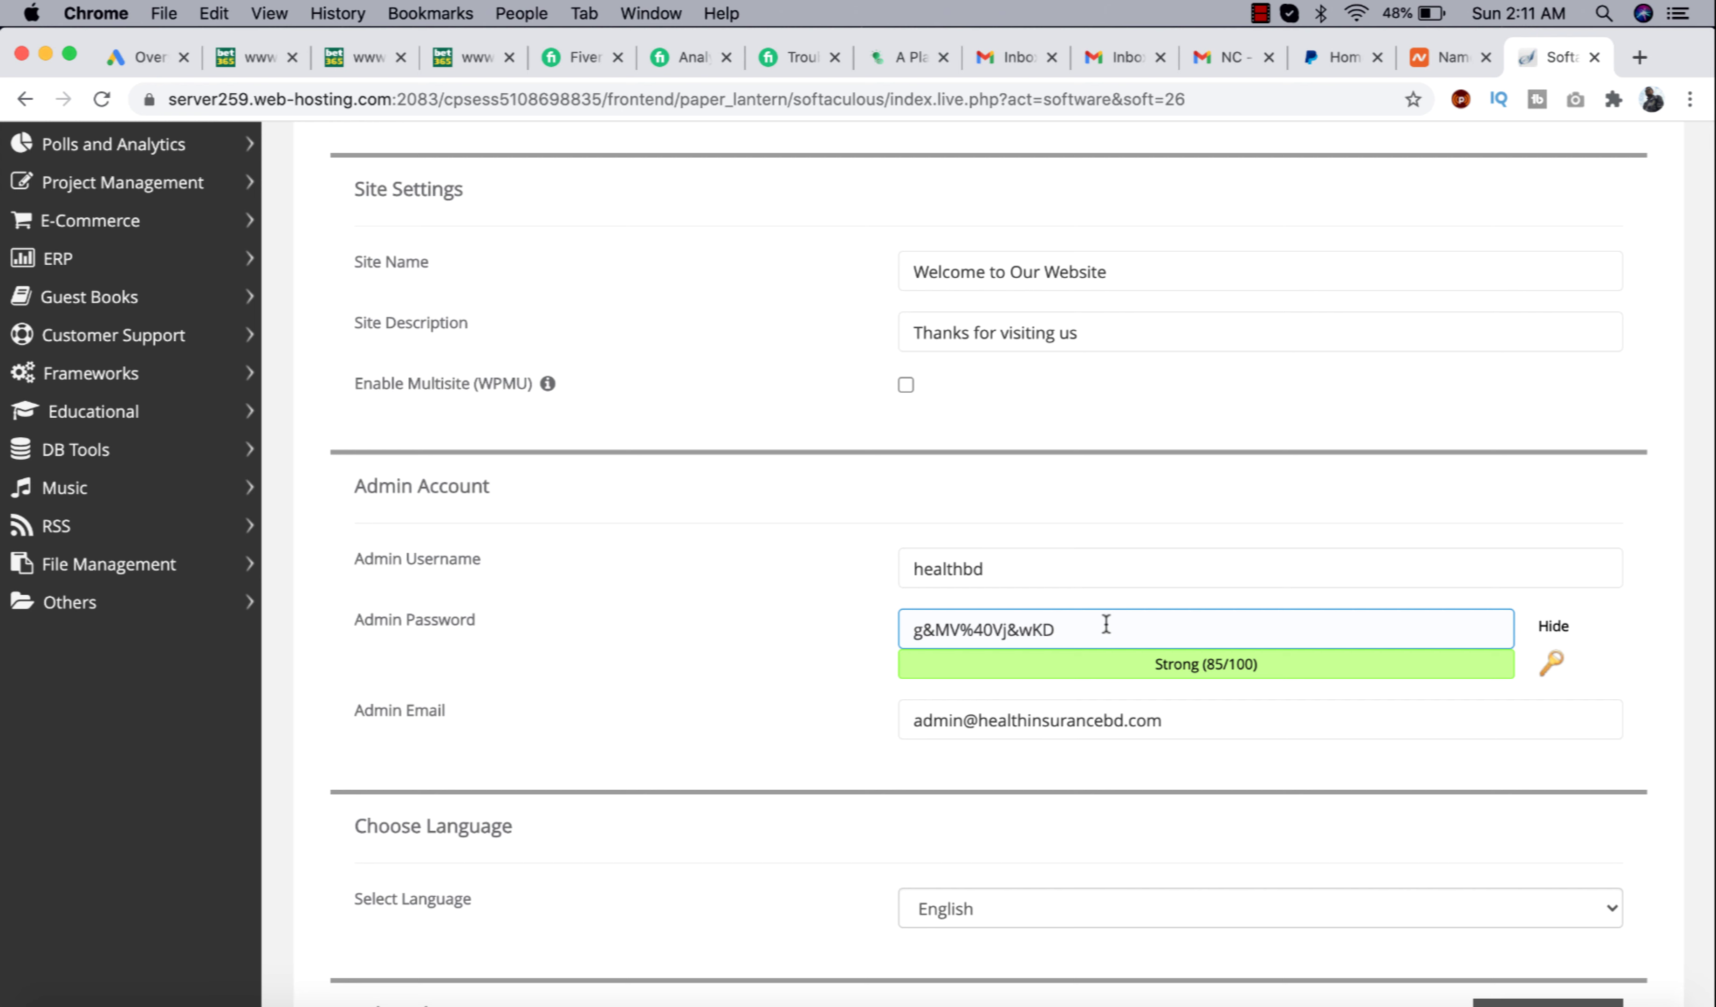
- Change the admin email to the site's Gmail address
{"action": "left_click", "coordinate": [1176, 720]}
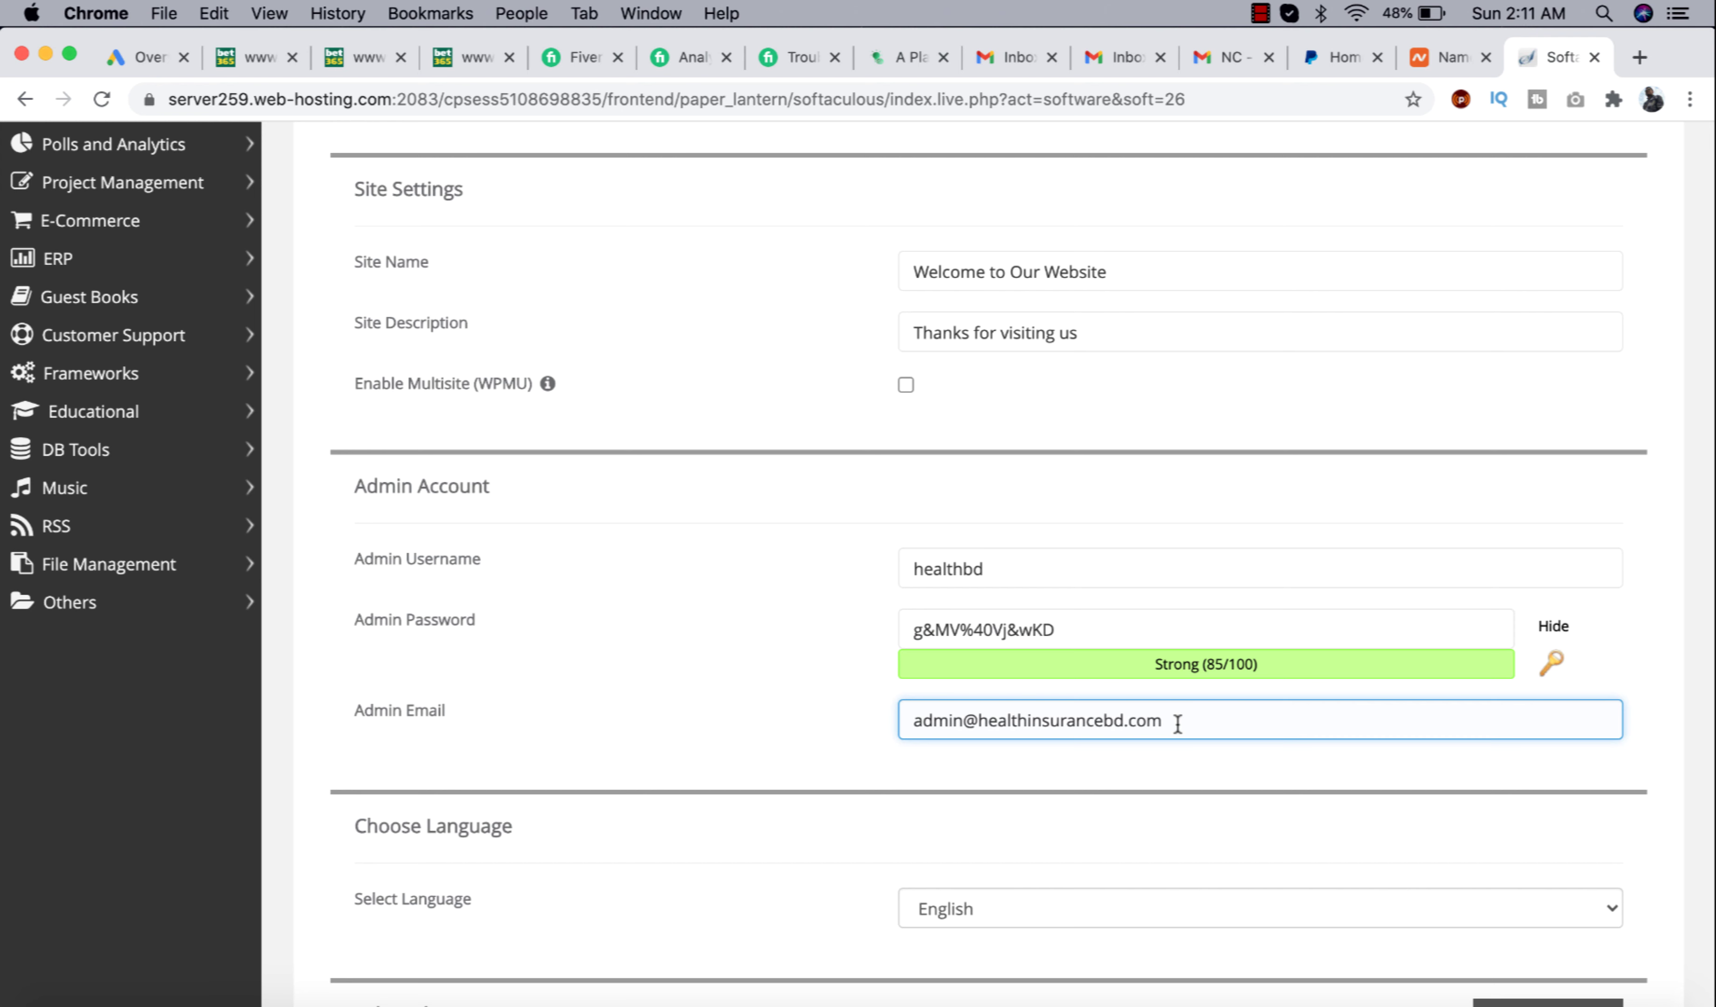
{"action": "left_click_drag", "start_coordinate": [977, 722], "coordinate": [874, 724]}
{"action": "key", "text": "BackSpace"}
{"action": "key", "text": "alt+Right"}
{"action": "type", "text": "@gmail"}
- Install WordPress with English, the Loginizer plugin and the default theme
{"action": "scroll", "coordinate": [786, 719], "scroll_direction": "down", "scroll_amount": 7}
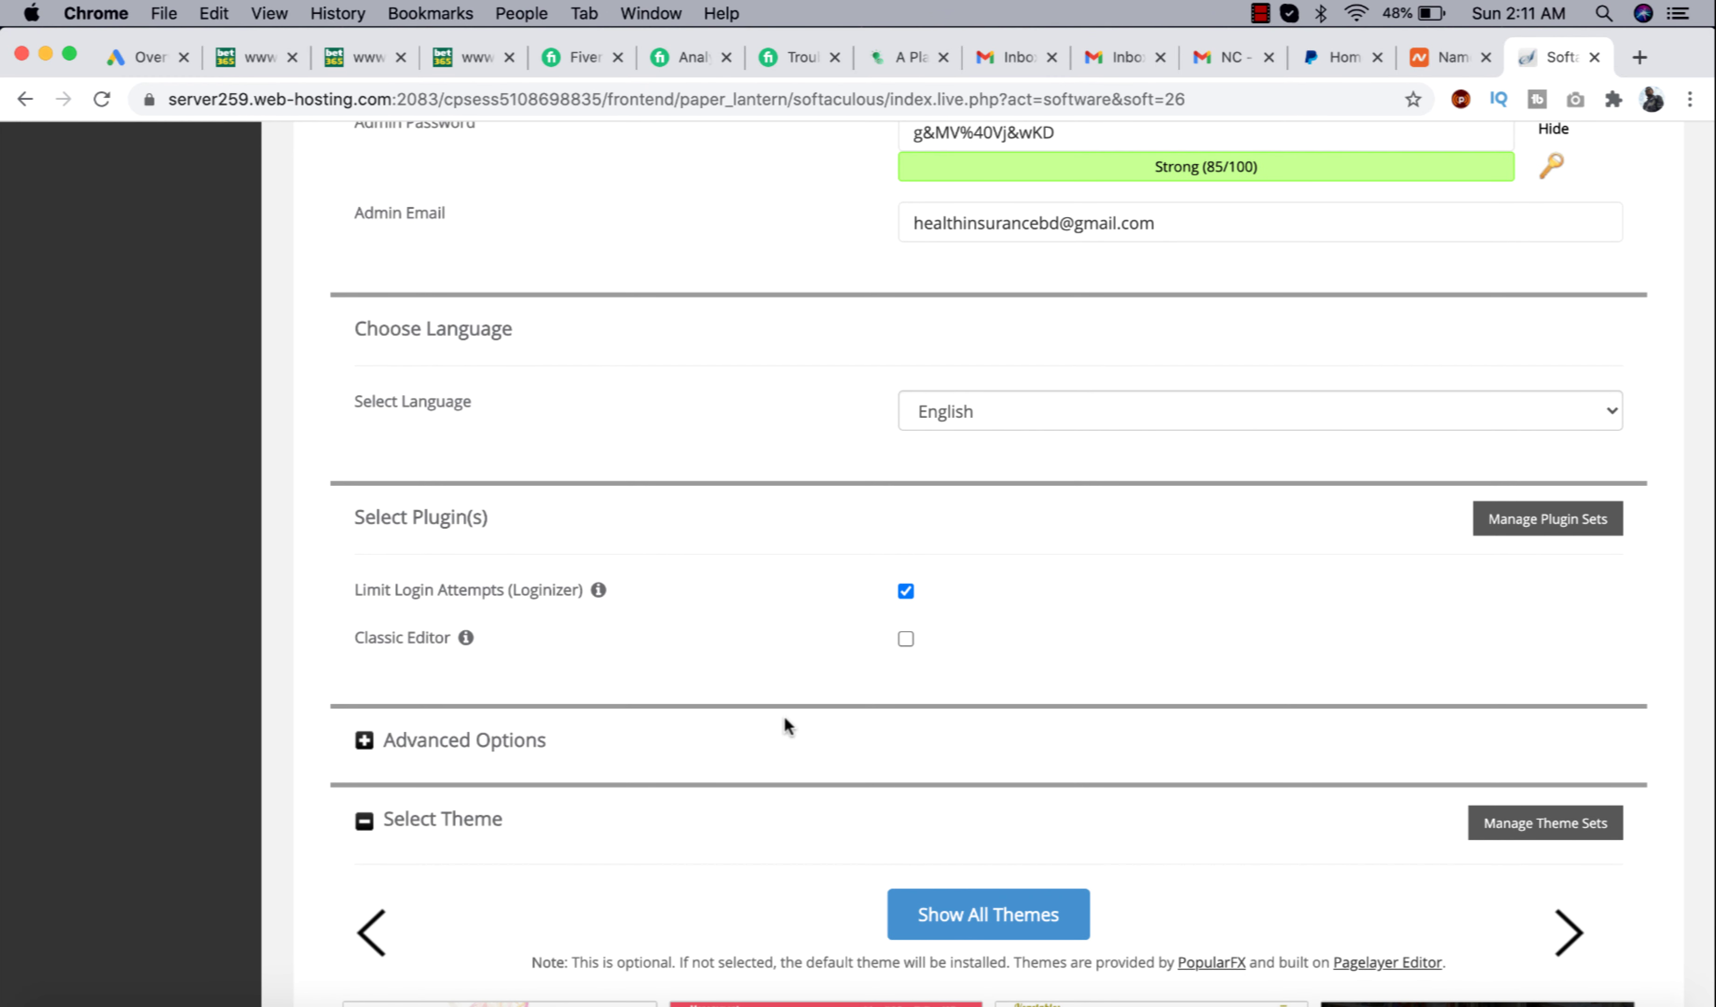
{"action": "scroll", "coordinate": [784, 720], "scroll_direction": "down", "scroll_amount": 10}
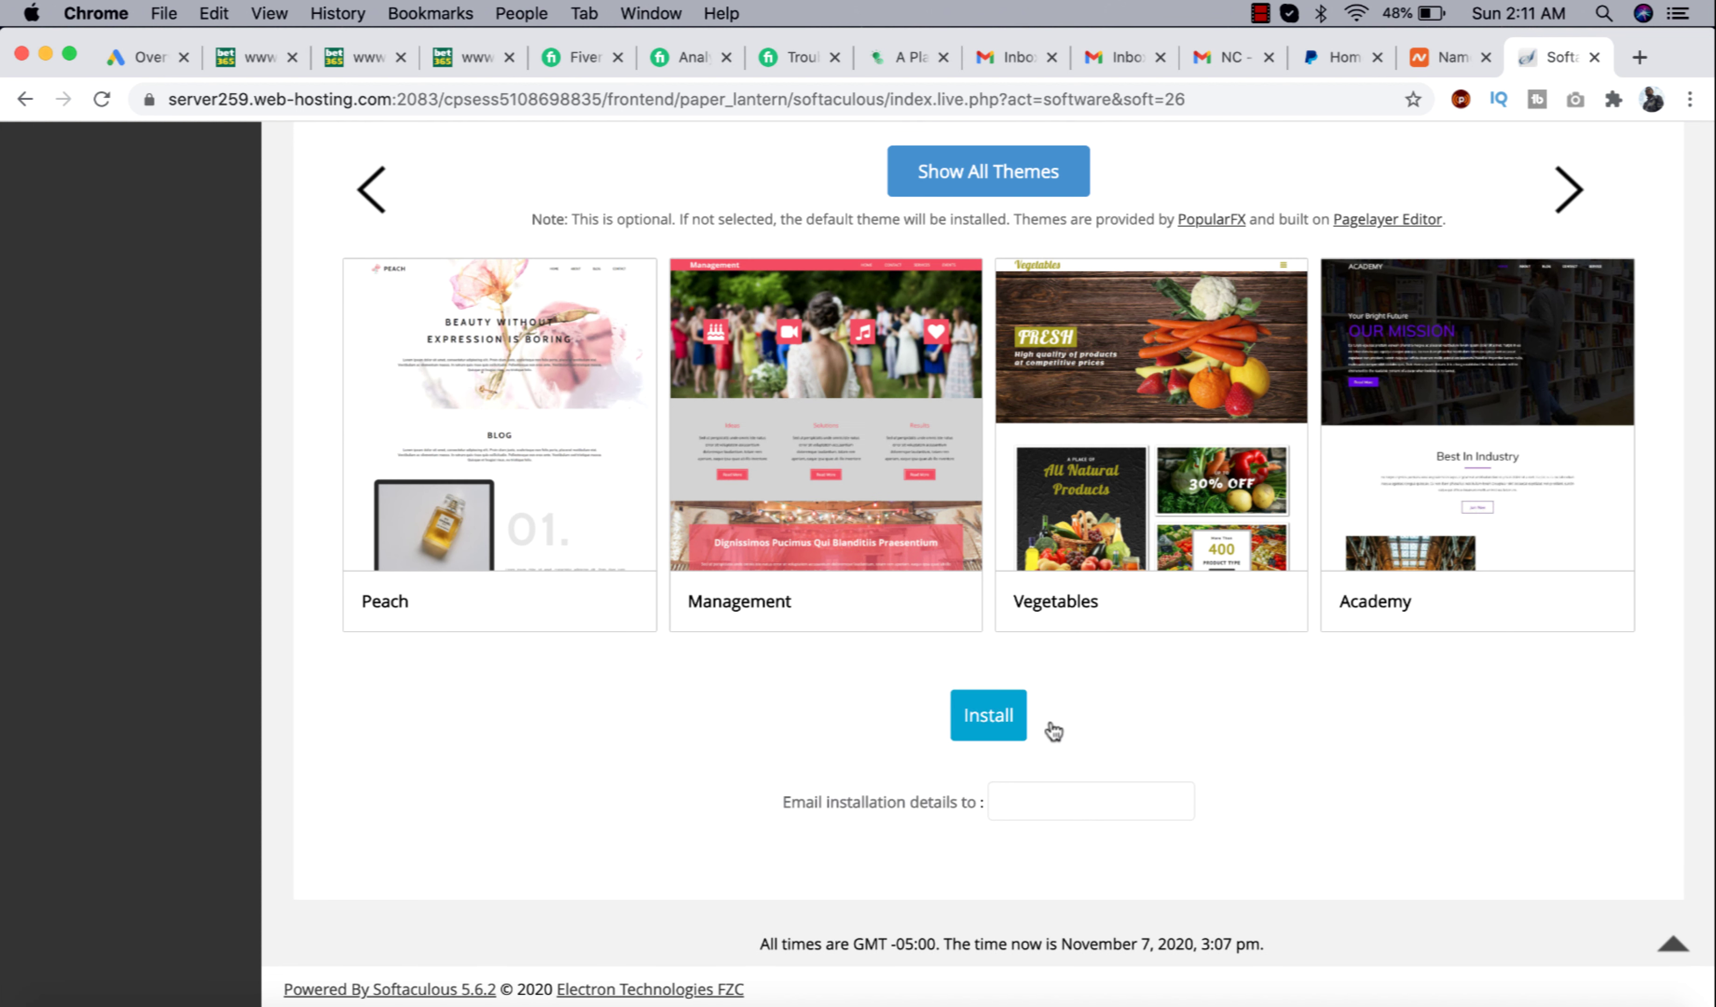
{"action": "left_click", "coordinate": [992, 723]}
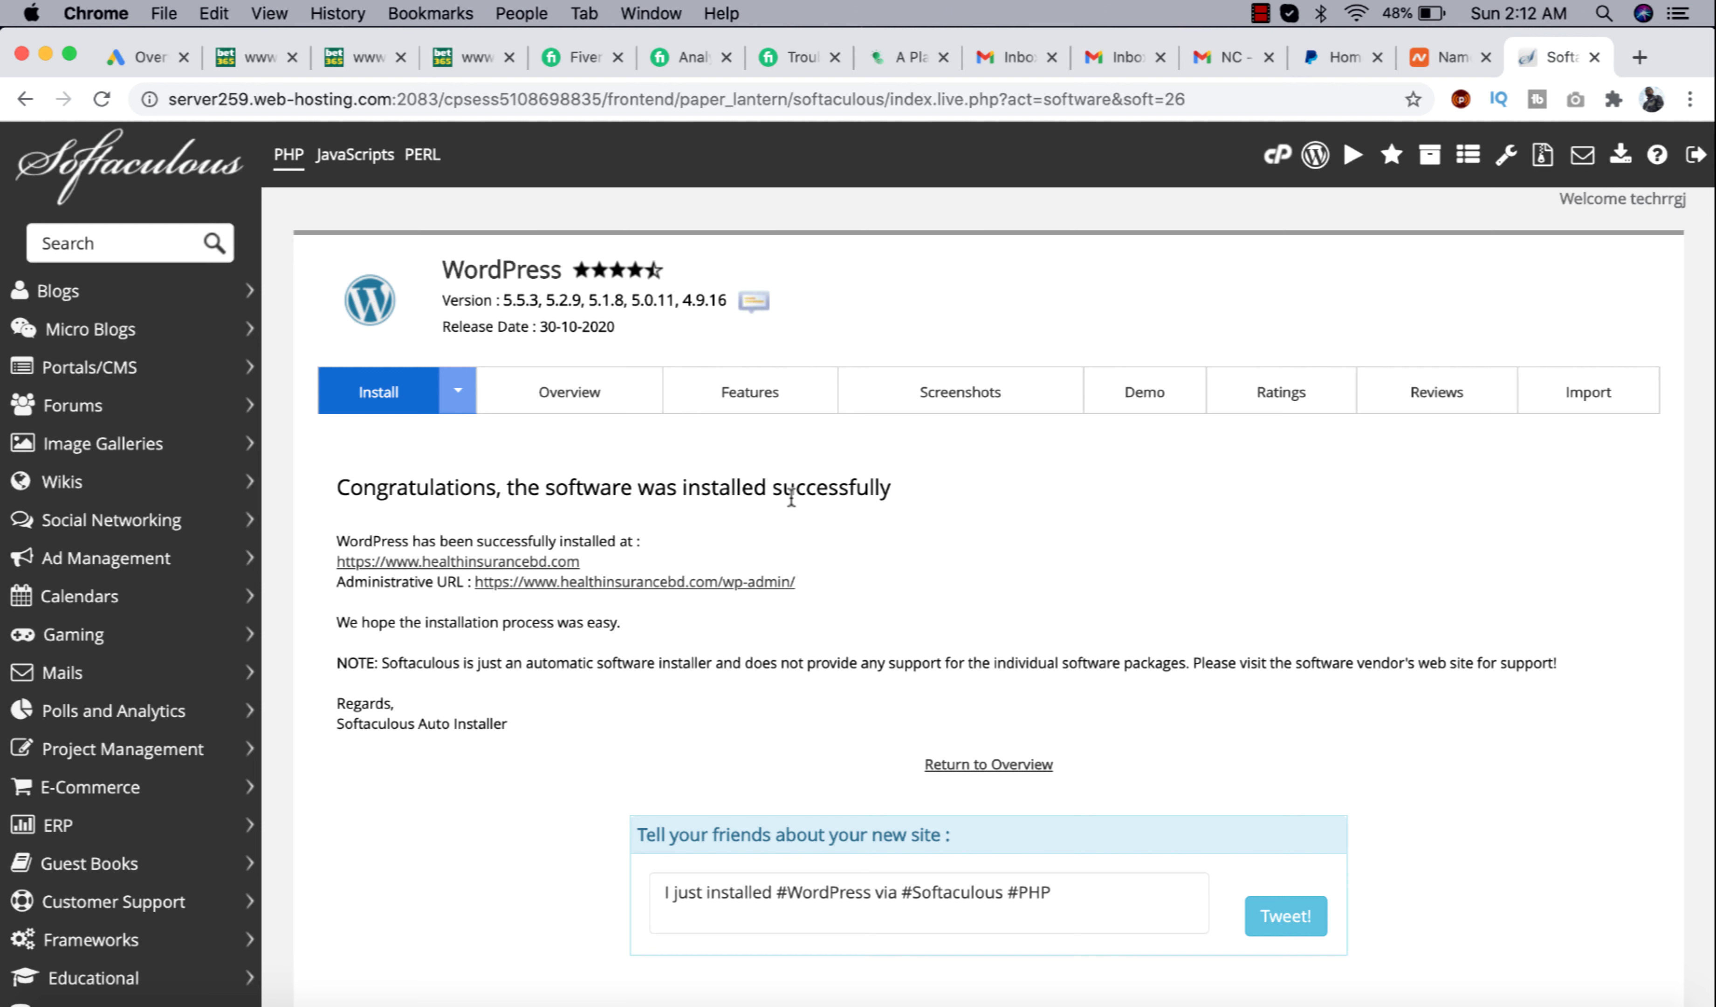
- Open the newly installed website and look through its front page down to the footer
{"action": "left_click", "coordinate": [497, 561]}
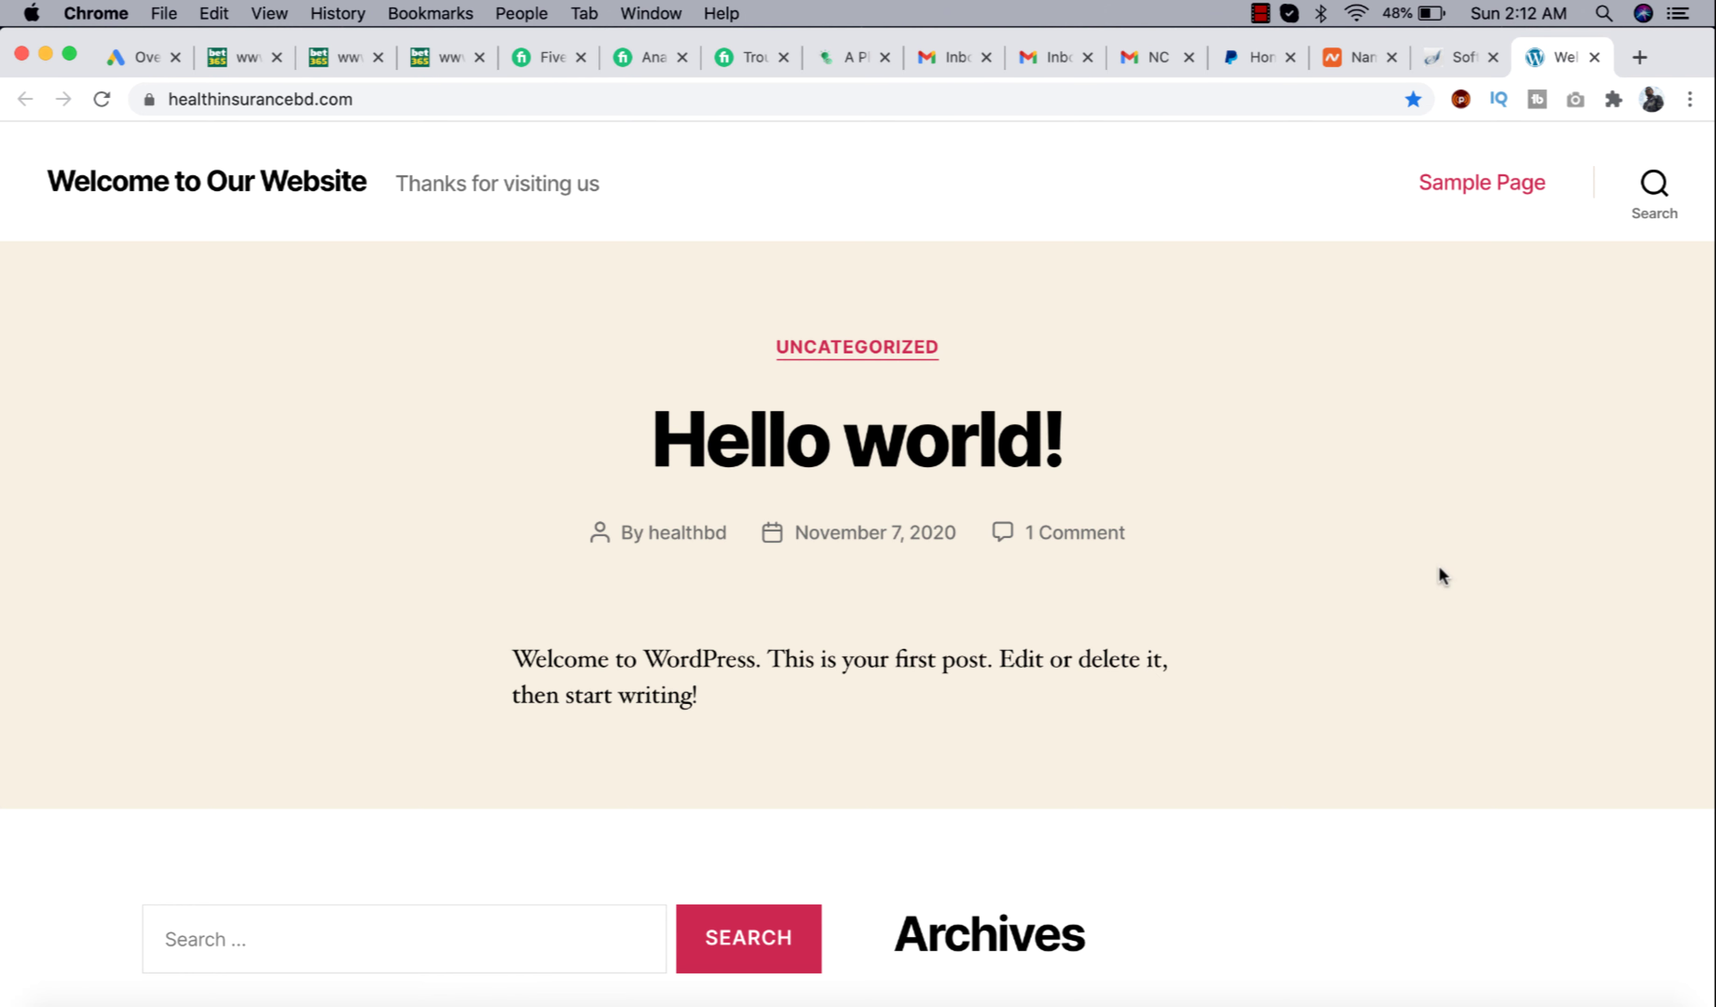
{"action": "scroll", "coordinate": [1439, 576], "scroll_direction": "up", "scroll_amount": 2}
{"action": "scroll", "coordinate": [1440, 569], "scroll_direction": "down", "scroll_amount": 10}
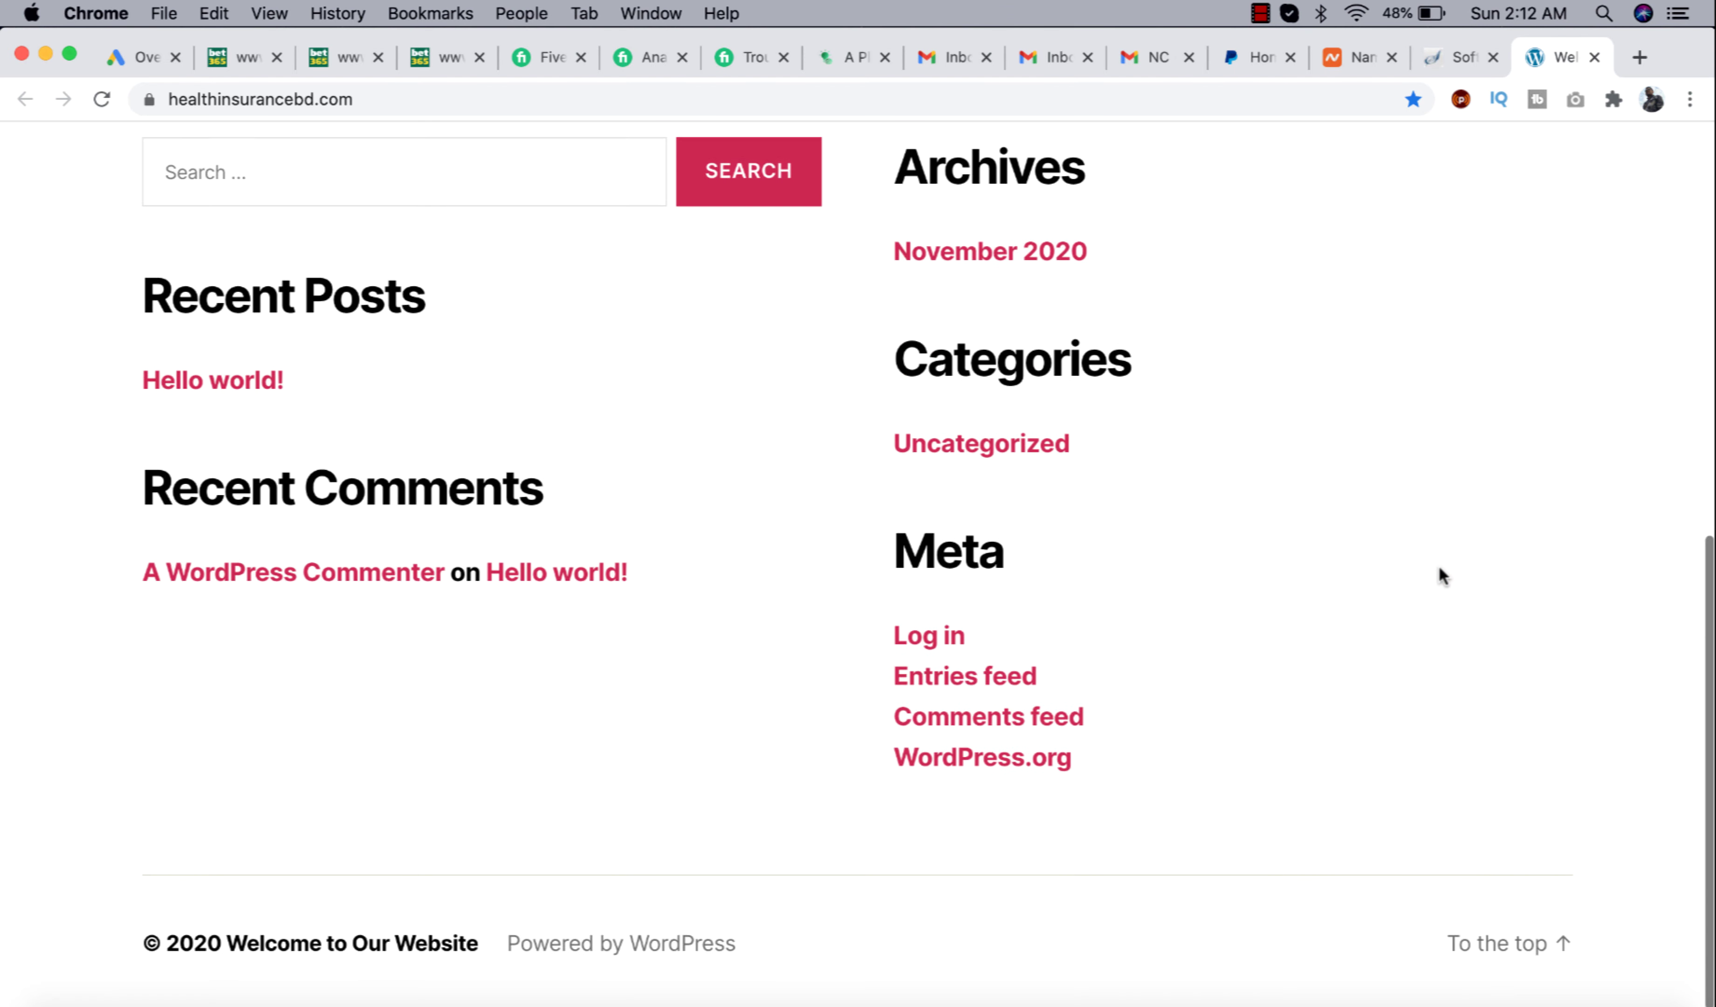
{"action": "scroll", "coordinate": [1440, 569], "scroll_direction": "up", "scroll_amount": 10}
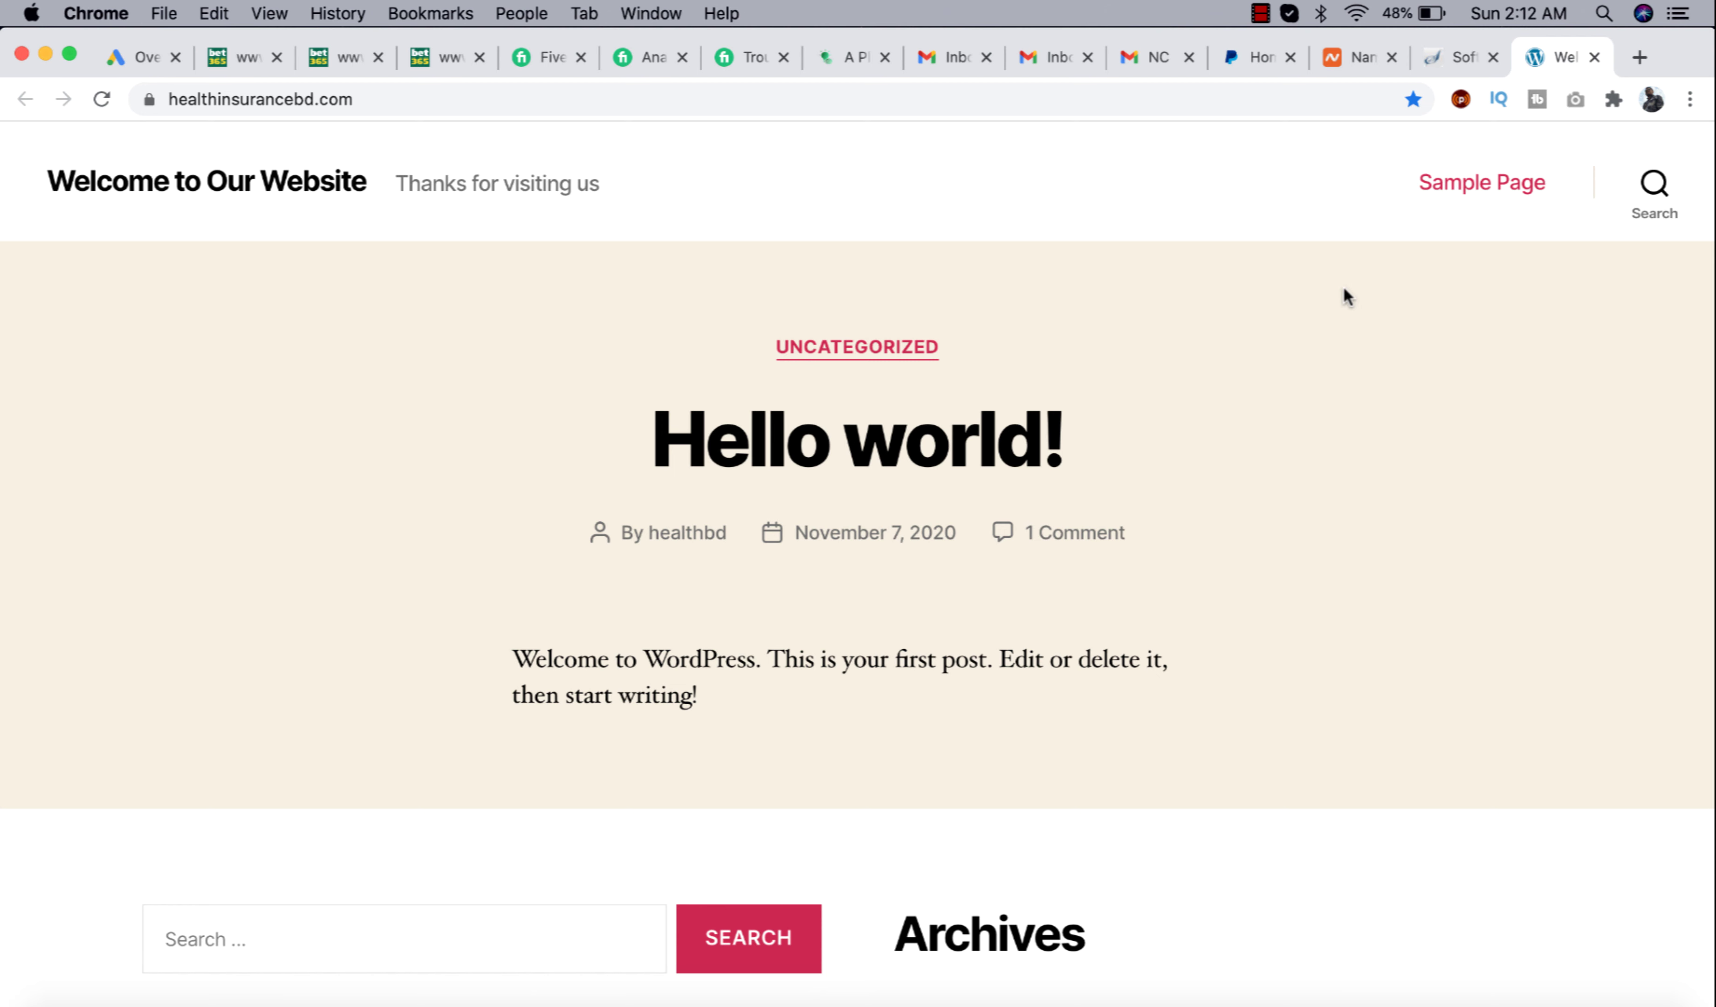
- Open the site's administrative URL from the Softaculous installation page and dismiss the dashboard's welcome panel
{"action": "left_click", "coordinate": [1435, 64]}
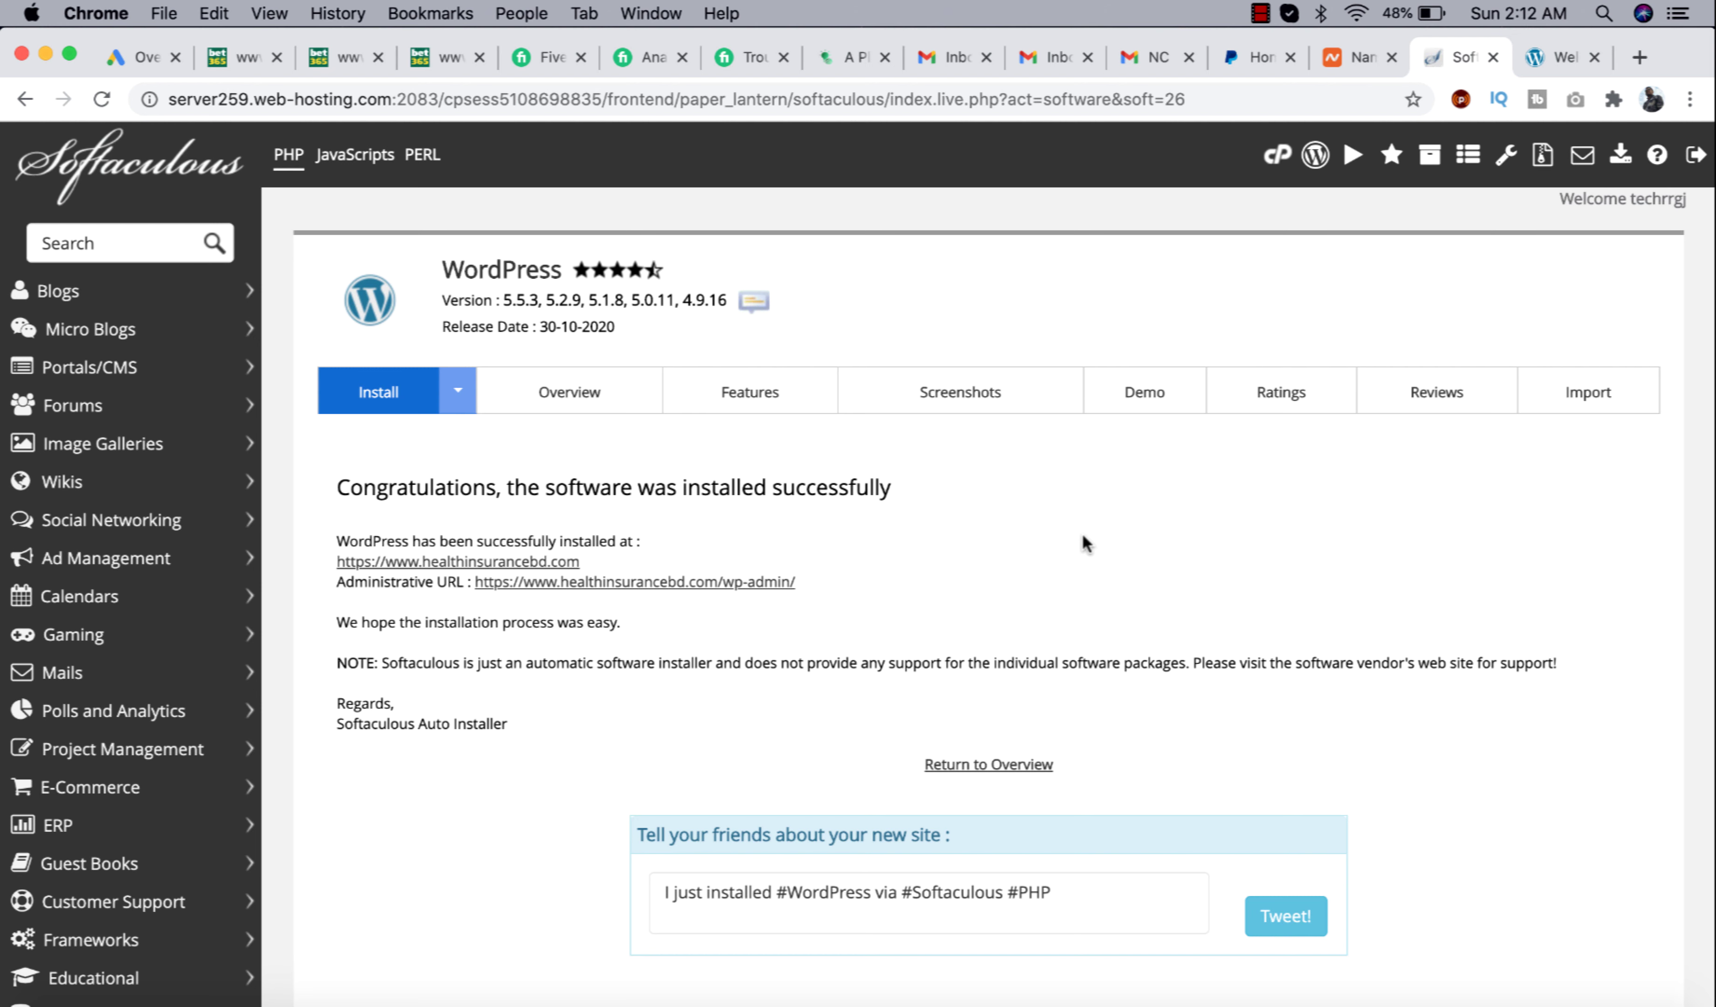
{"action": "left_click", "coordinate": [639, 582]}
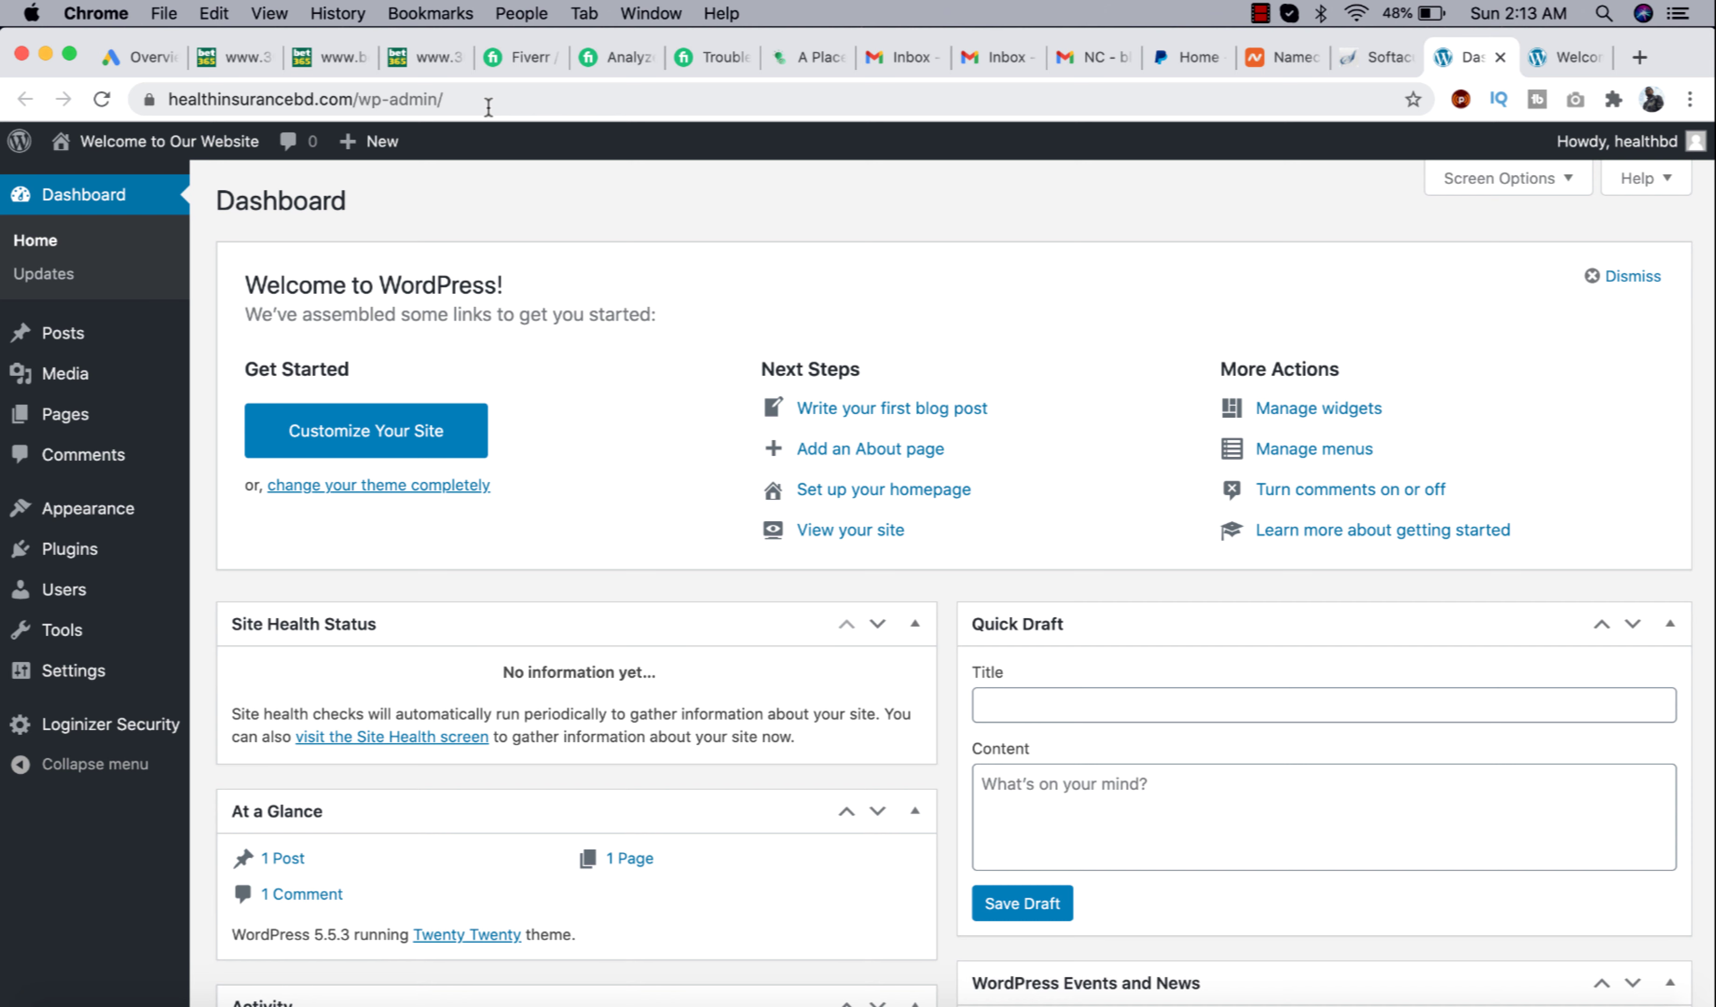
{"action": "left_click", "coordinate": [1622, 276]}
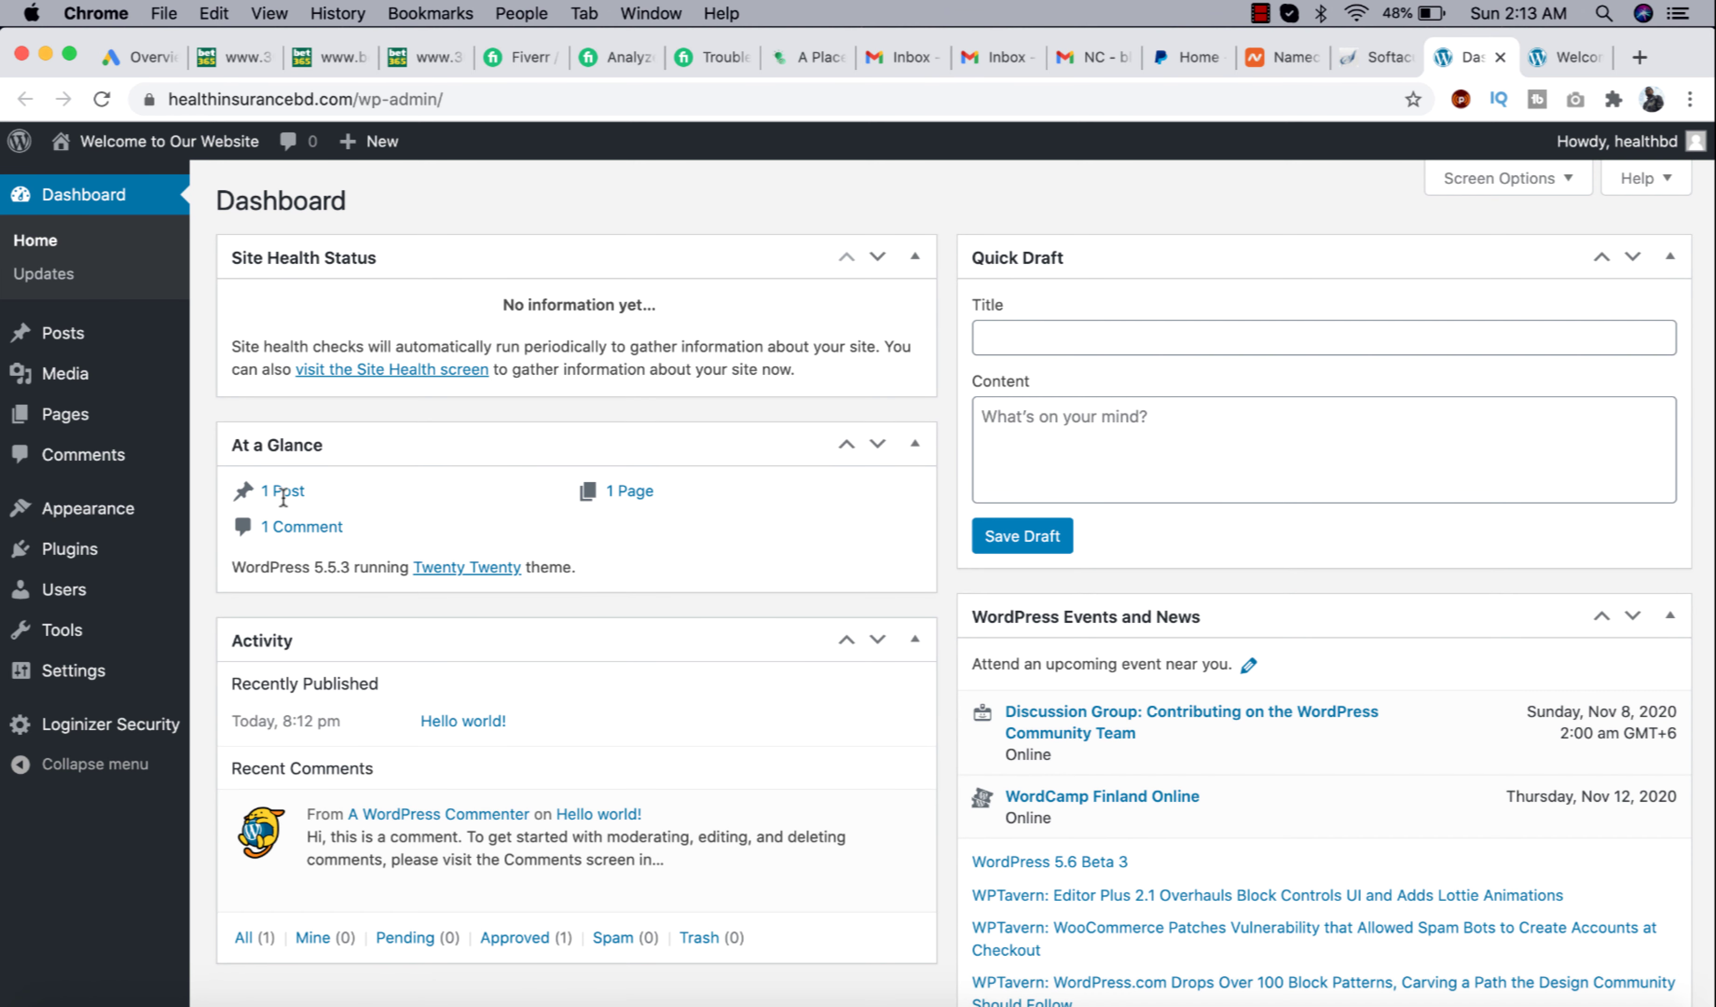